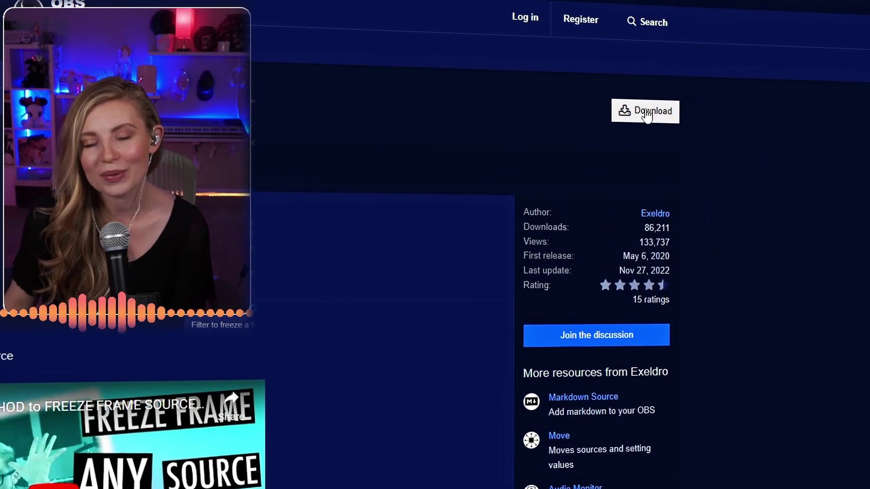
Download the Freeze Filter plugin installer from the OBS Project website.
click(647, 113)
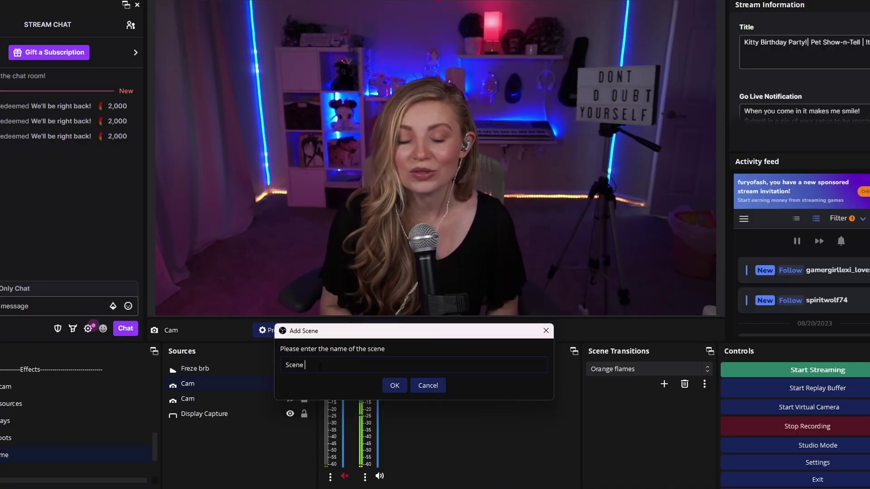
Name the new OBS scene 'Freeze filter' in place of the default 'Scene 2'.
key(BackSpace)
key(BackSpace)
key(BackSpace)
key(BackSpace)
key(BackSpace)
key(BackSpace)
text(Freeze filter)
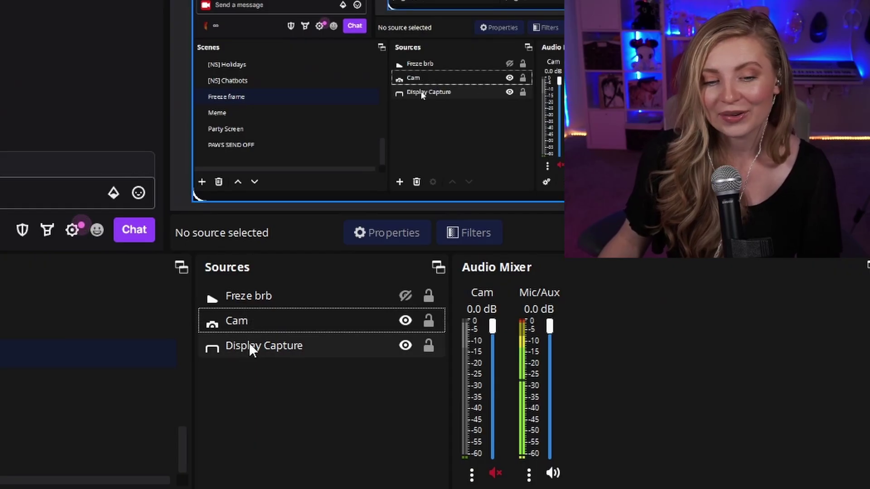
Add a Freeze effect filter to the Cam source and review its properties.
right_click(240, 321)
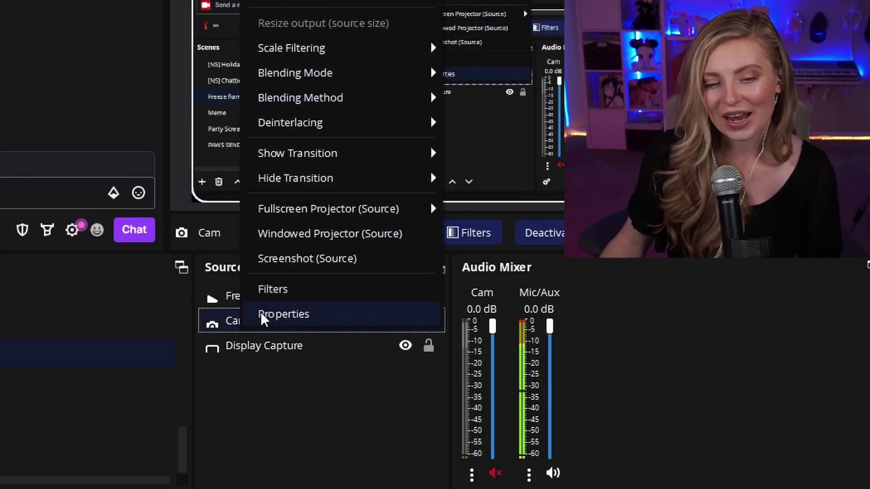
click(301, 295)
click(303, 369)
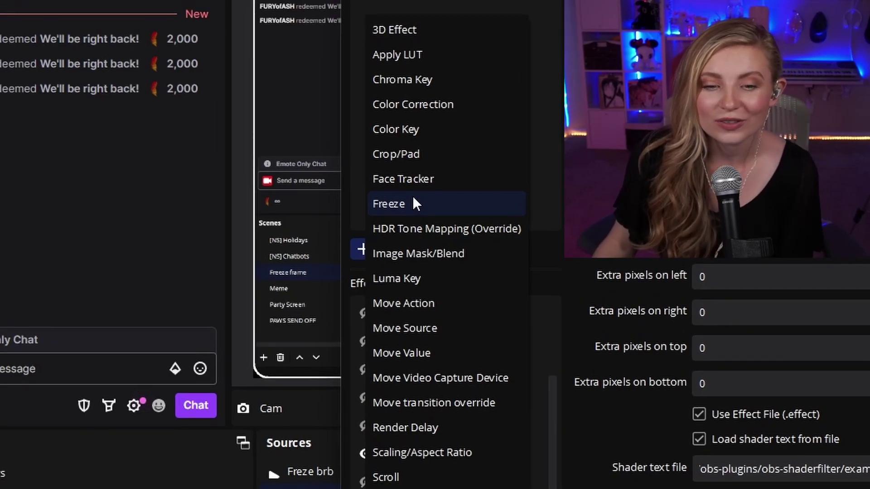
click(413, 201)
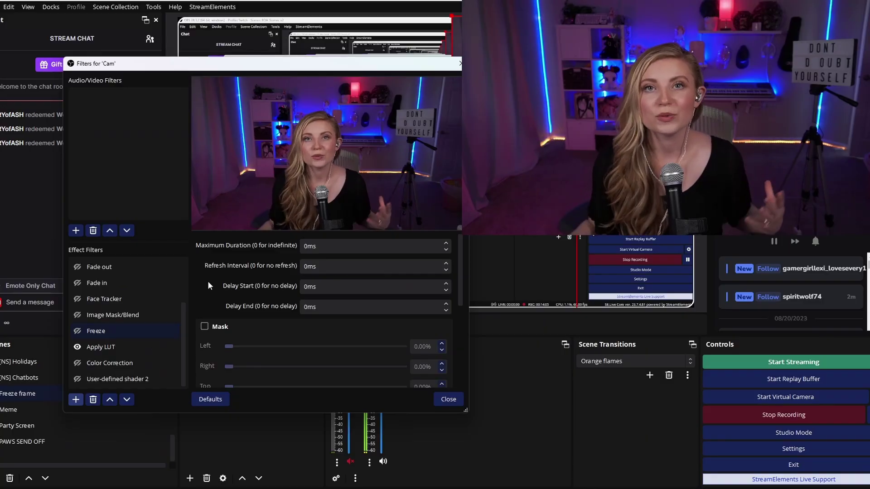
drag(458, 271, 469, 353)
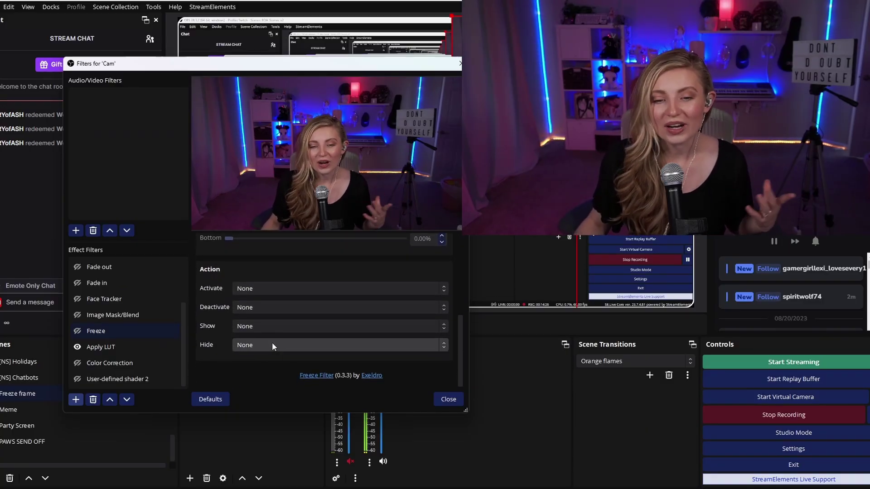
scroll(234, 273, up, 4)
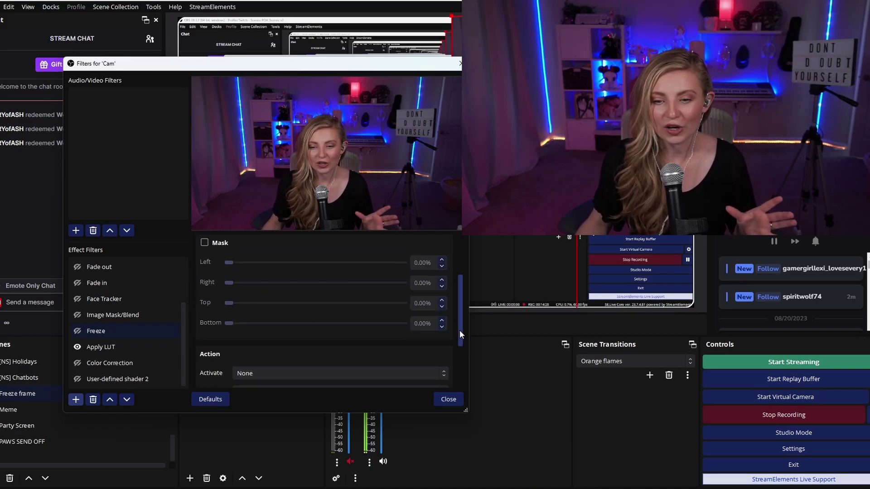
drag(460, 331, 406, 228)
scroll(188, 270, up, 2)
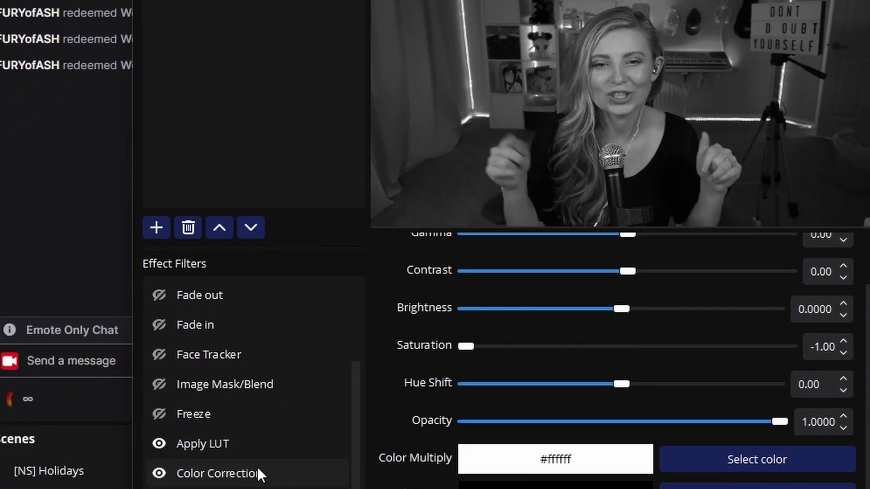
Drop the Cam's Color Correction saturation to -1.00 so the webcam turns greyscale.
click(258, 467)
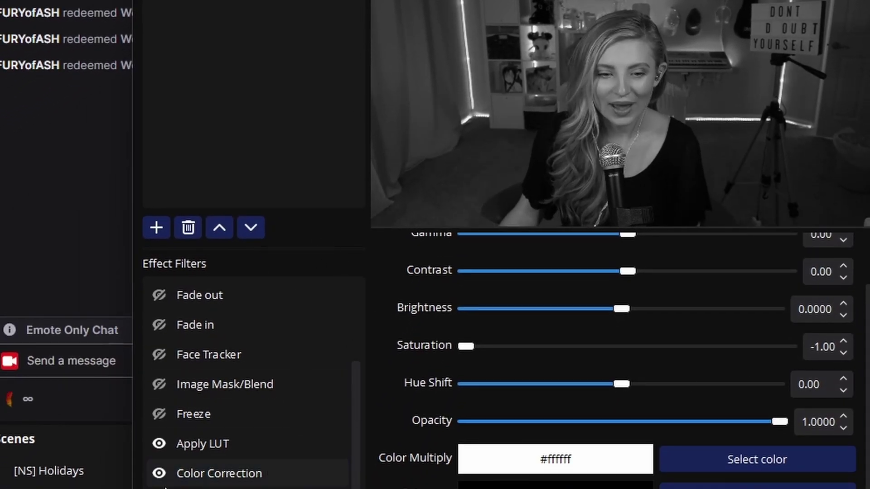
click(156, 227)
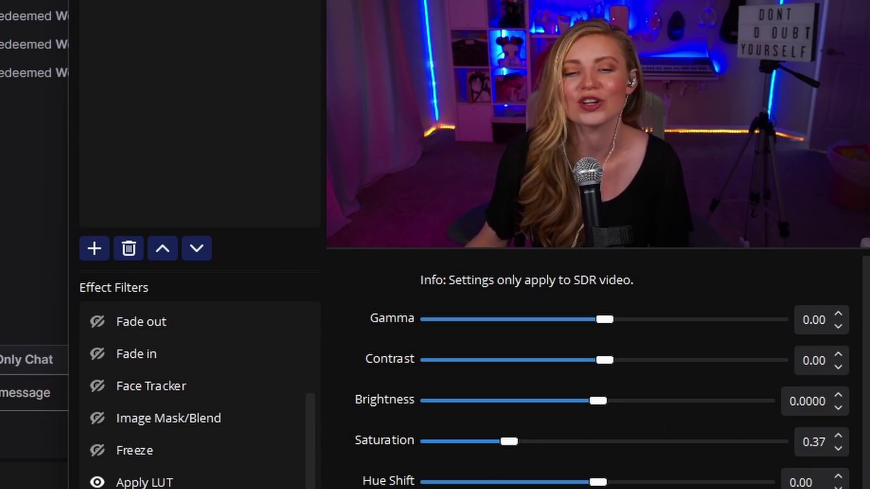
scroll(843, 413, down, 2)
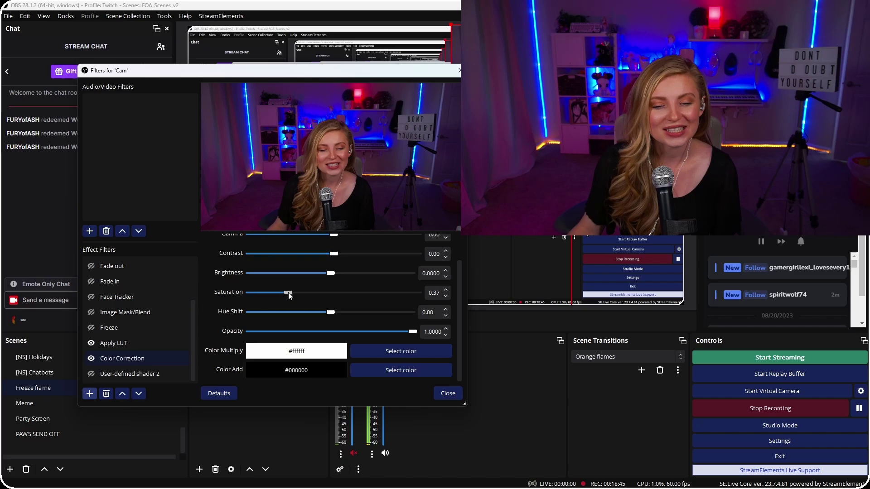
drag(289, 296, 96, 273)
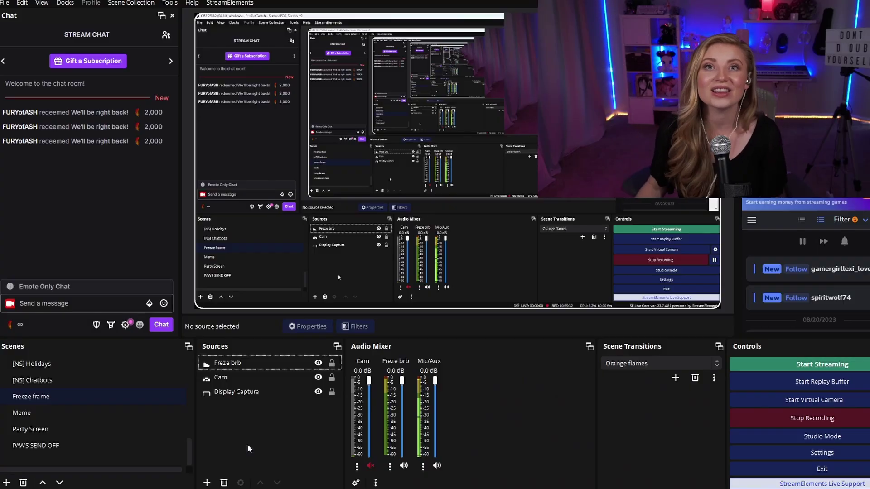
Add a 'Freze brb' media source playing BRB.webm to the Freeze frame scene.
right_click(248, 443)
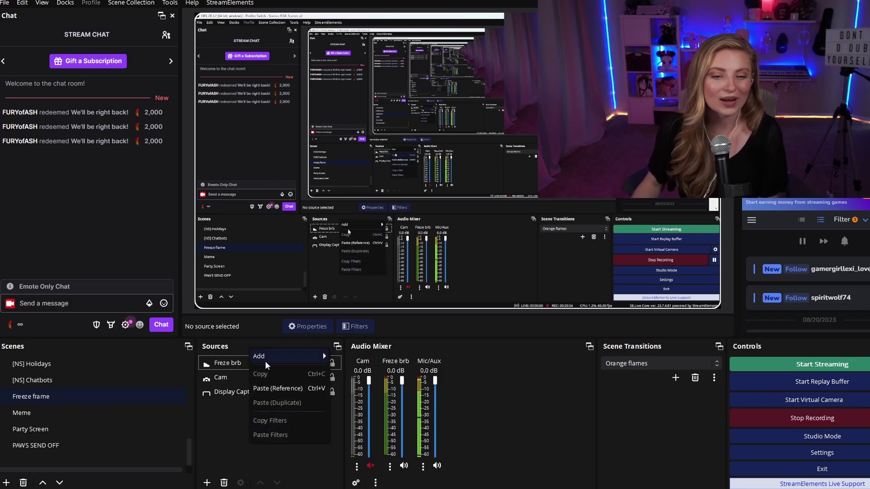
mouse_move(268, 356)
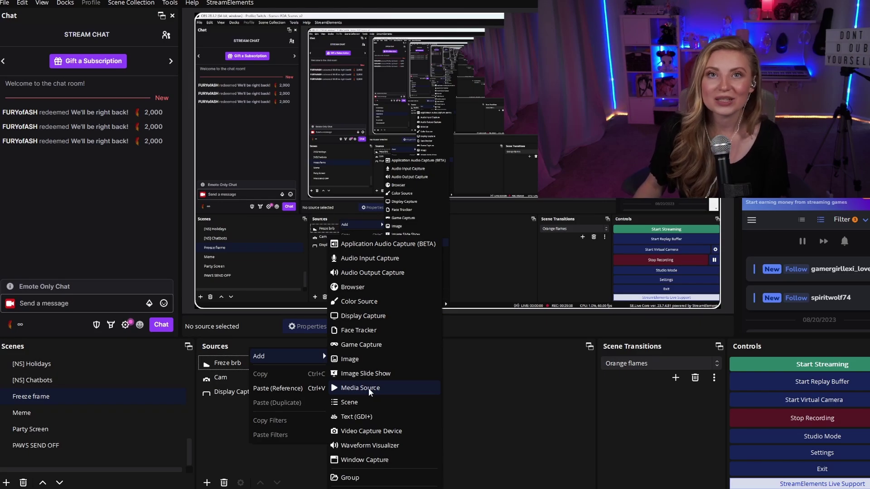
click(368, 387)
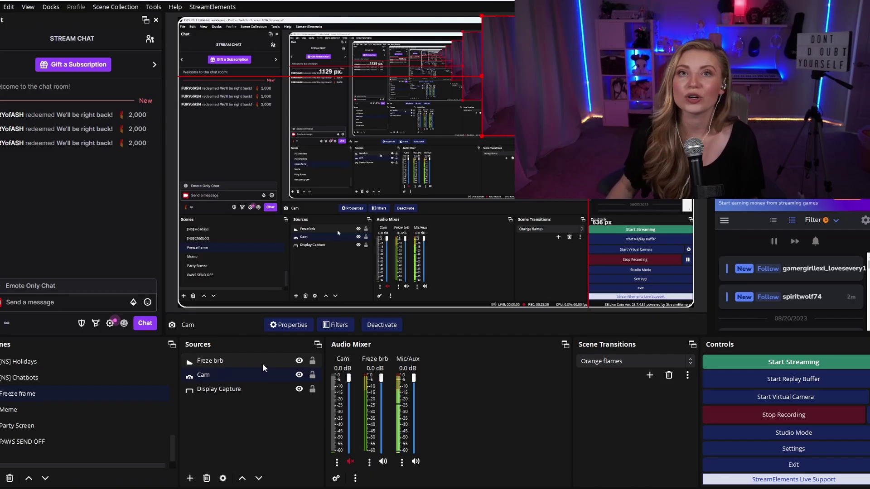
click(266, 358)
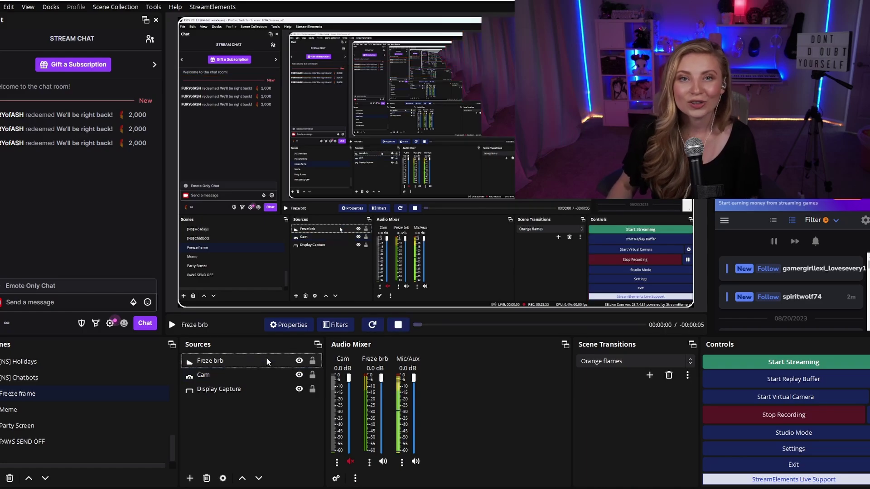
right_click(266, 358)
click(285, 356)
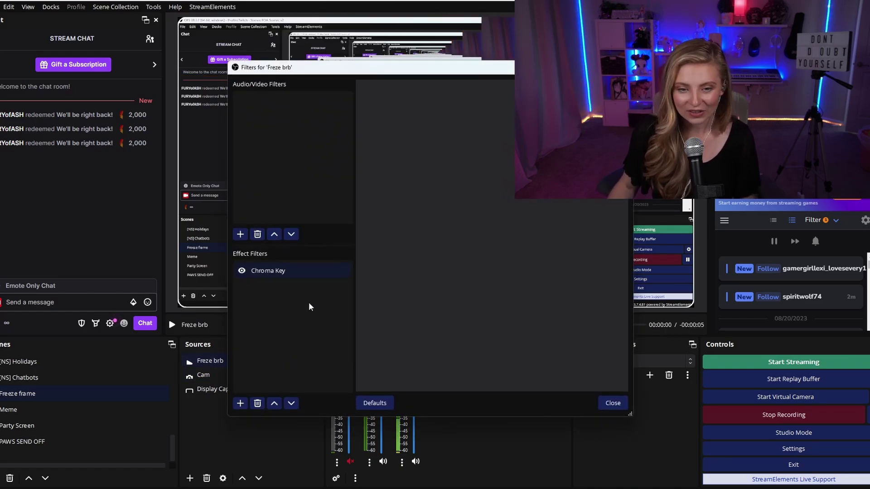
click(318, 272)
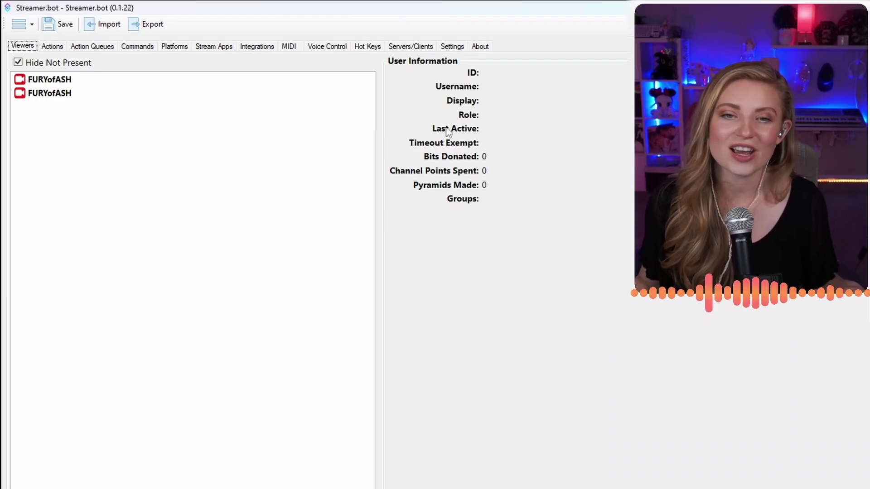
Go from the integrations settings to the Actions list and add a new, empty action.
click(262, 50)
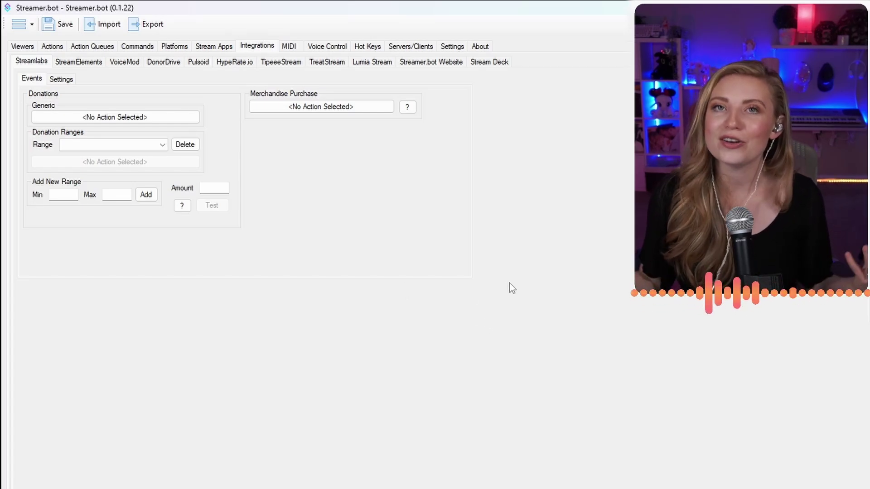
click(53, 46)
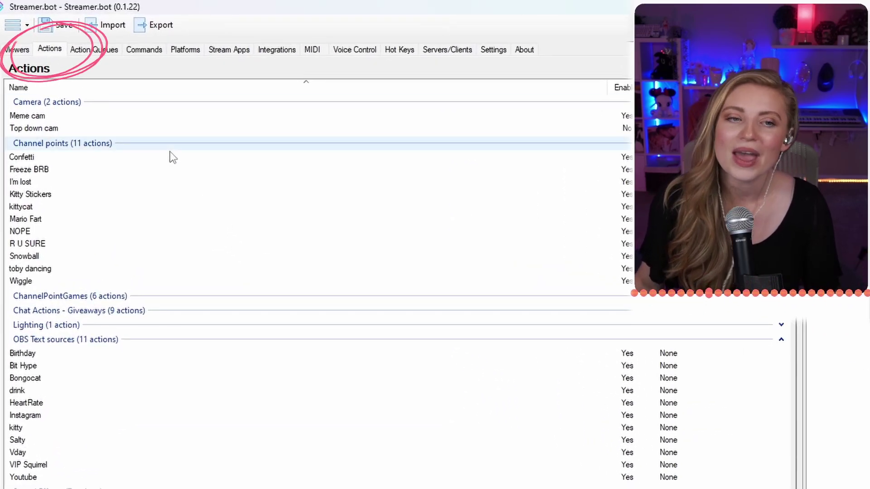
right_click(163, 211)
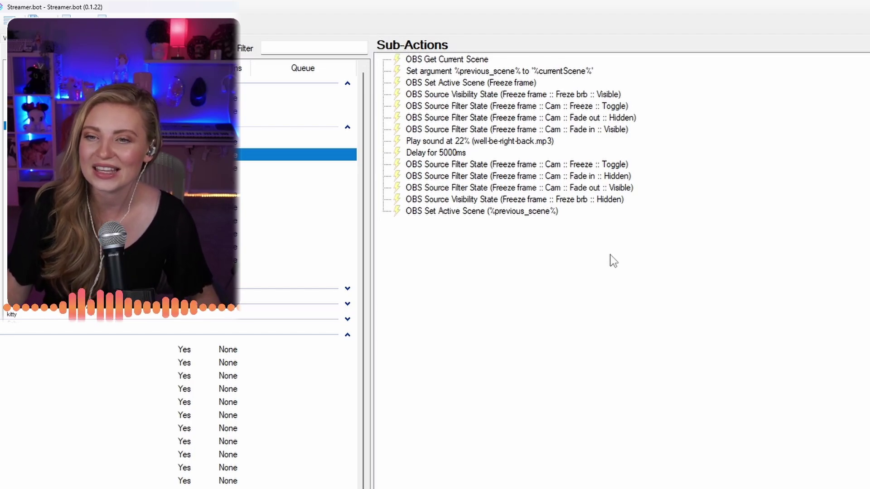
click(602, 243)
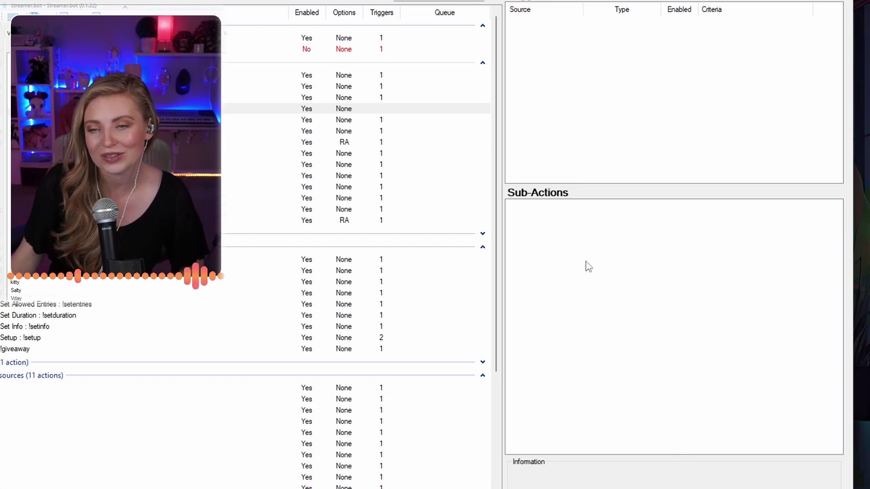
Add an OBS Get Current Scene sub-action as the action's first step.
right_click(573, 235)
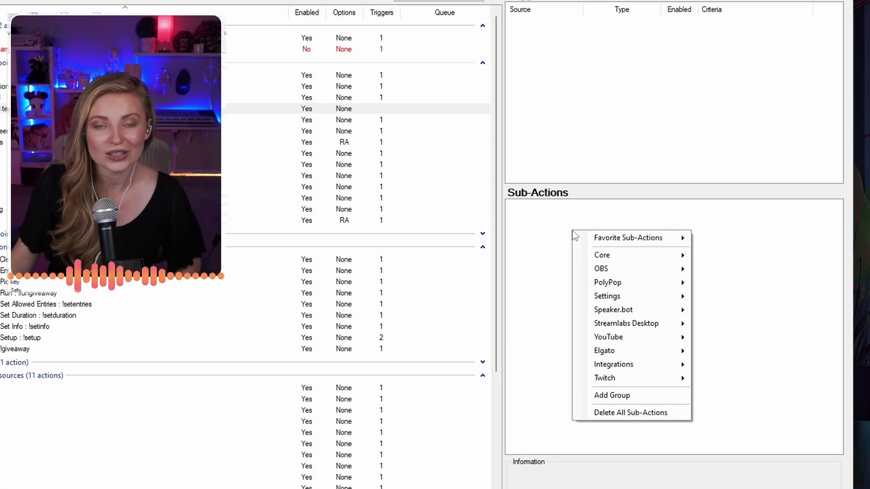
mouse_move(615, 243)
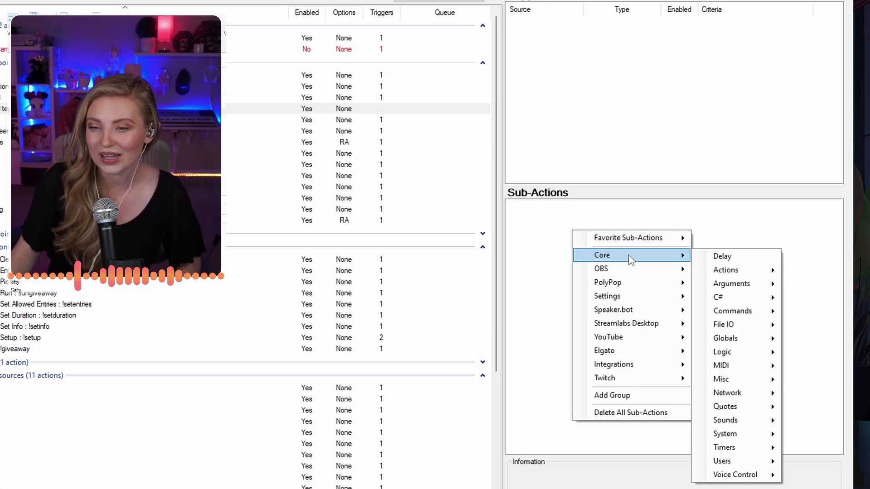
mouse_move(627, 270)
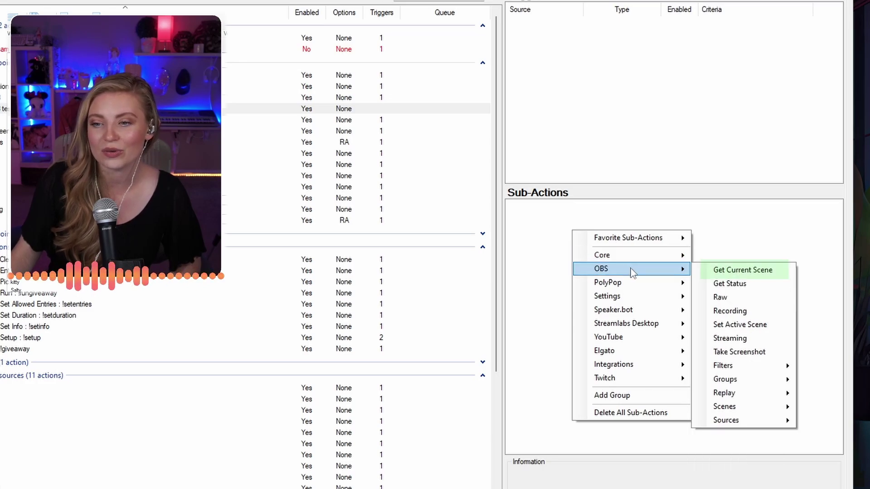
click(748, 274)
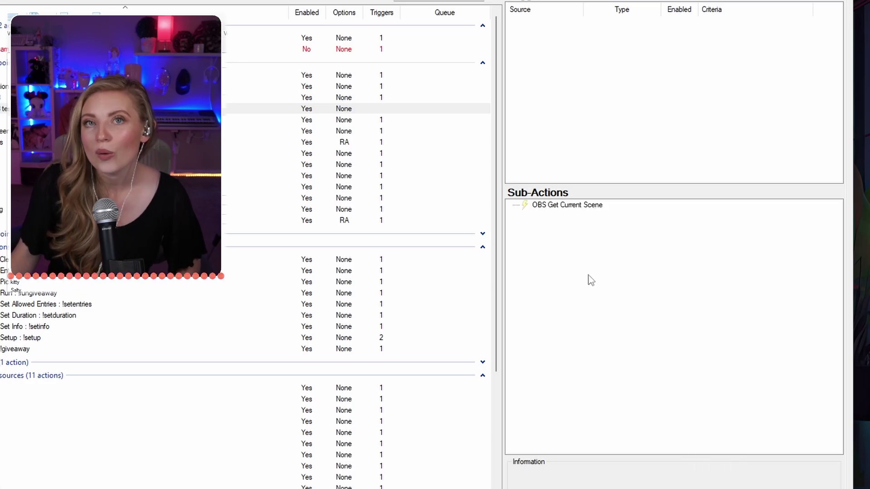
right_click(593, 239)
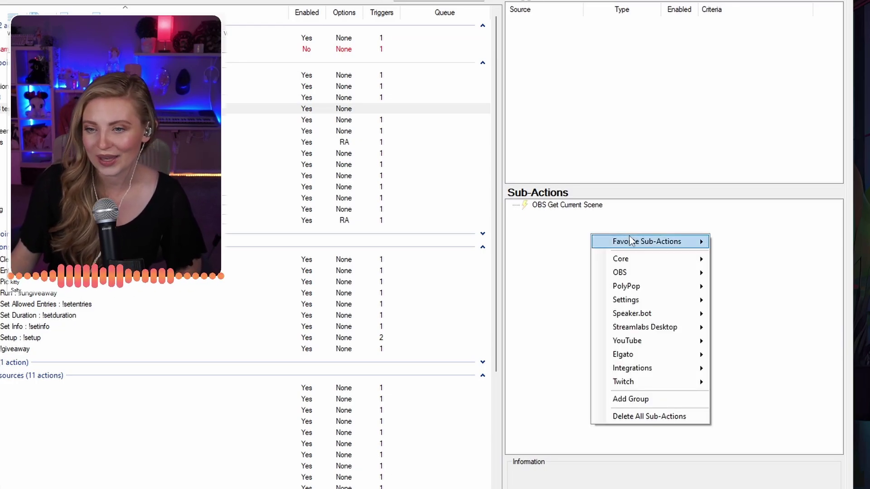
Add a Set Argument sub-action storing %current_scene% in %previous_scene%.
mouse_move(629, 261)
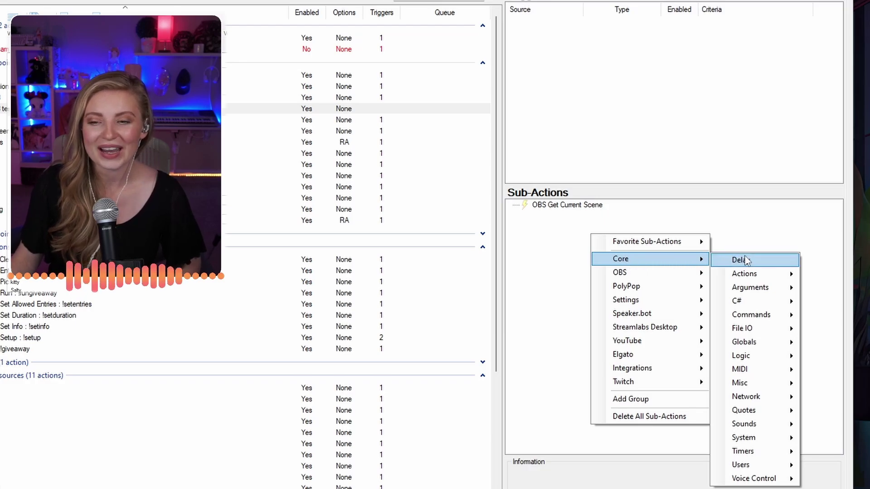
mouse_move(752, 290)
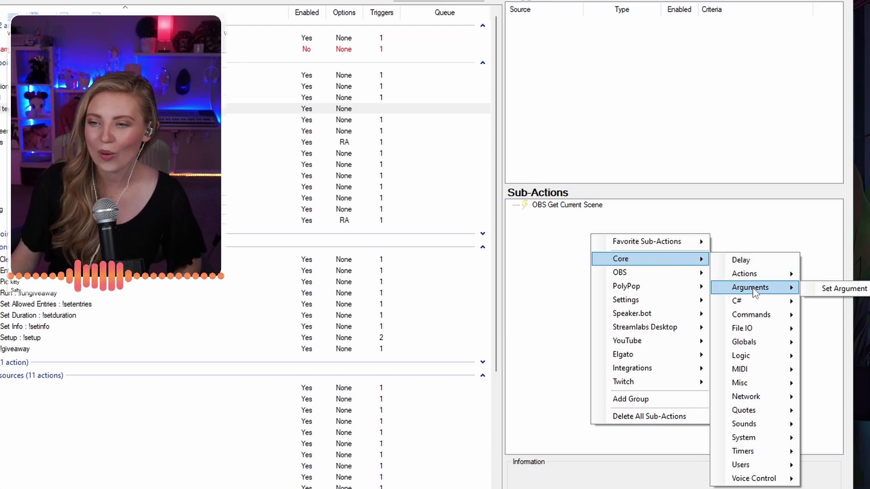
click(833, 291)
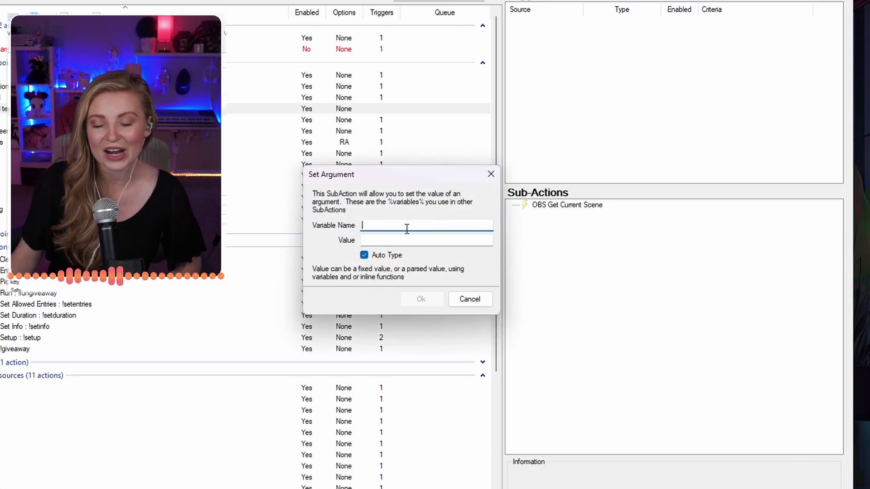
text(%previous)
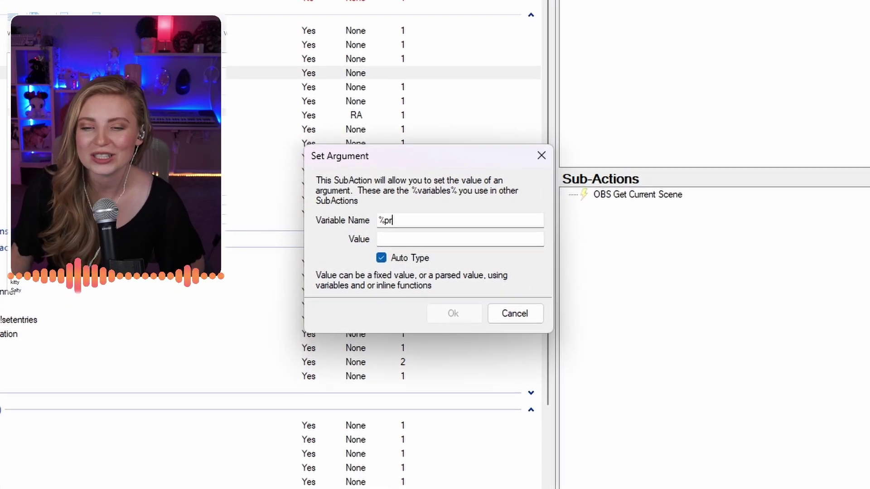
text(_scene%)
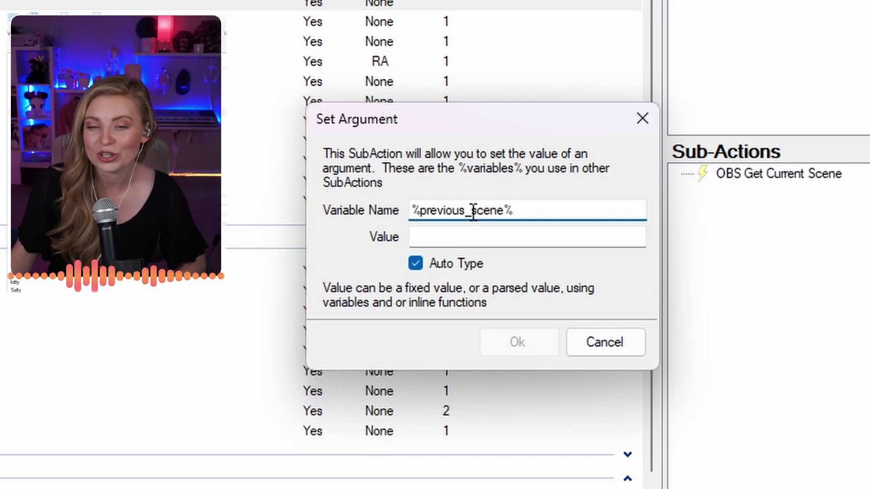
click(487, 239)
text(%current)
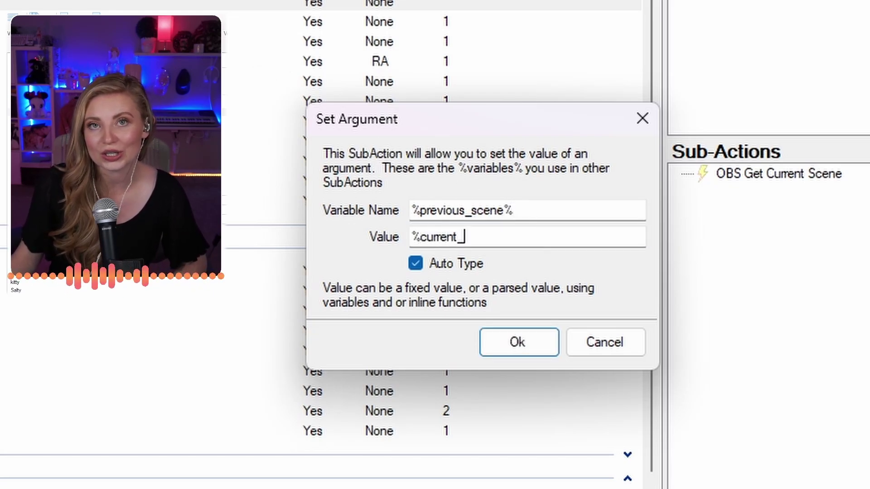
text(_scene%)
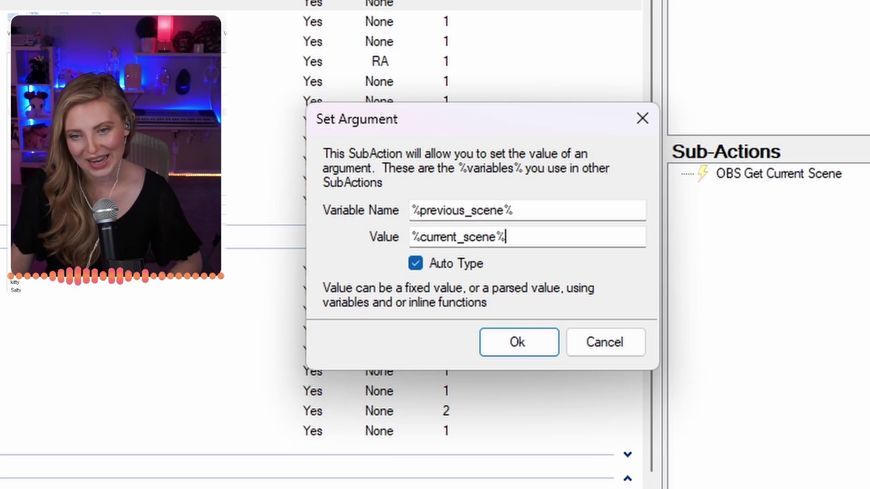
click(490, 342)
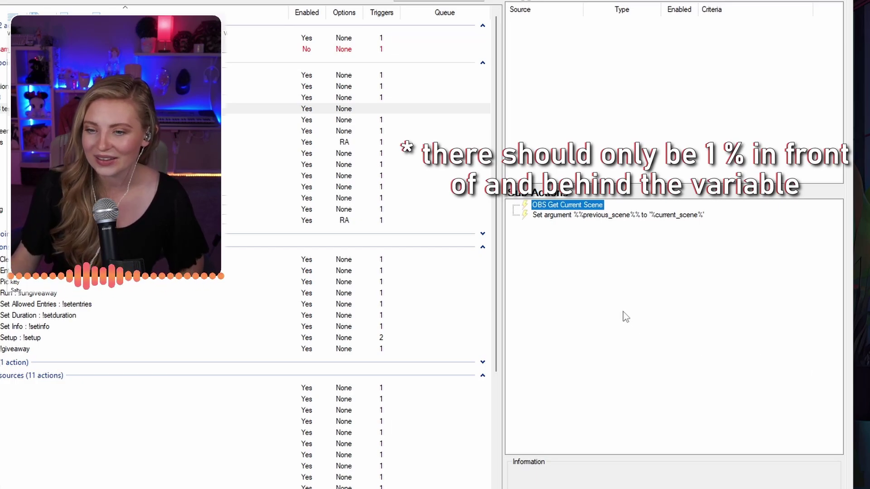
Add an OBS Set Active Scene sub-action that switches to the Freeze frame scene.
right_click(607, 304)
mouse_move(642, 344)
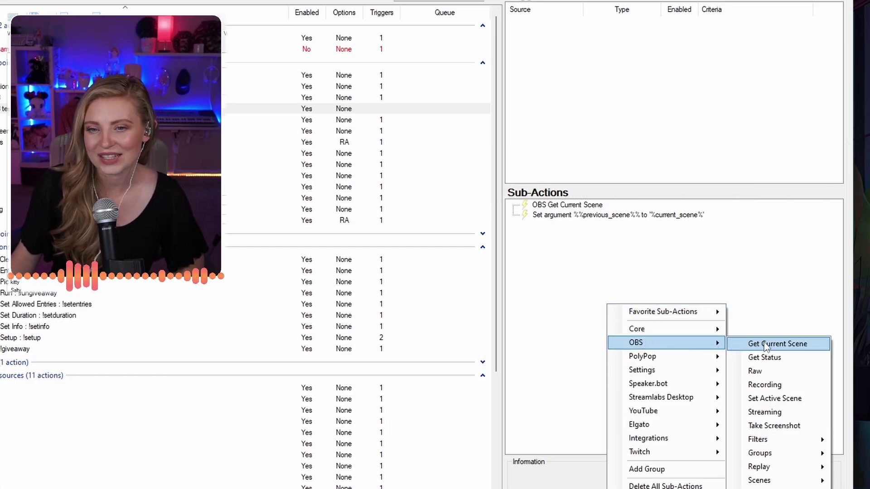
click(787, 399)
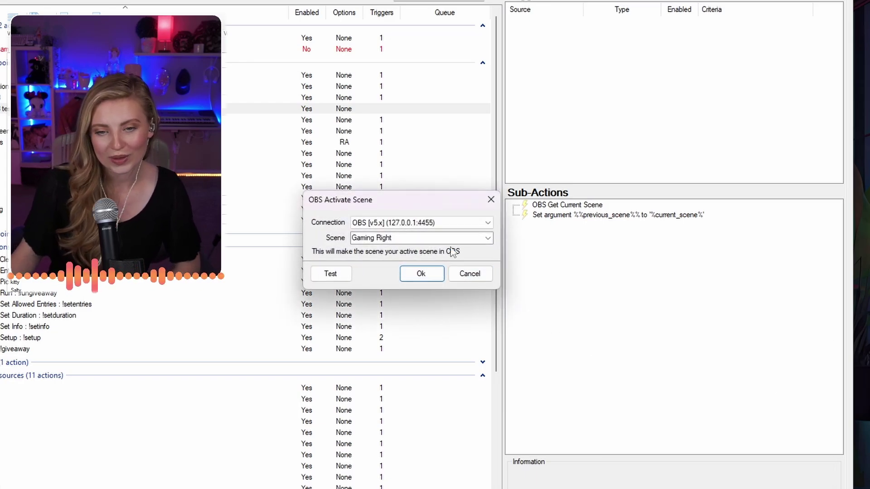
click(487, 238)
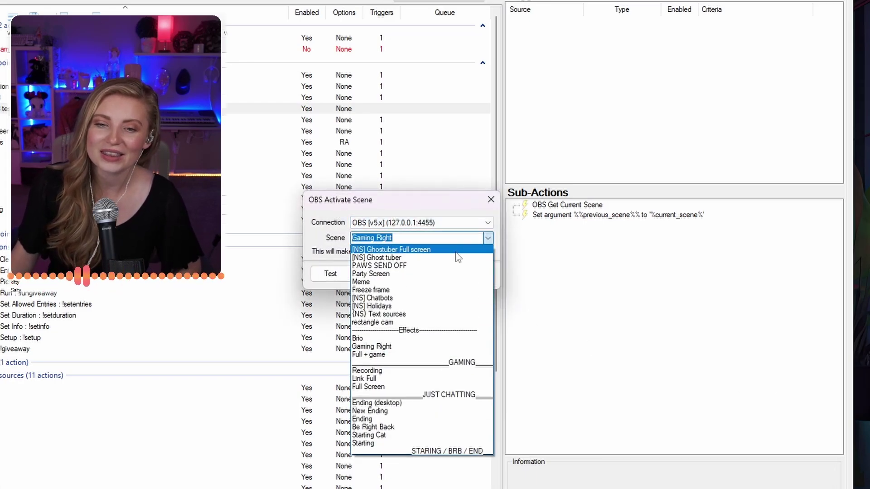
click(430, 290)
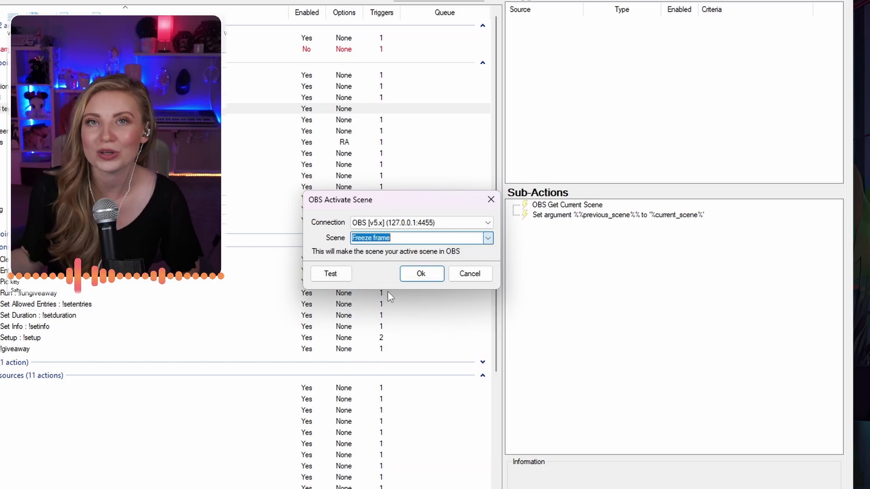
click(433, 274)
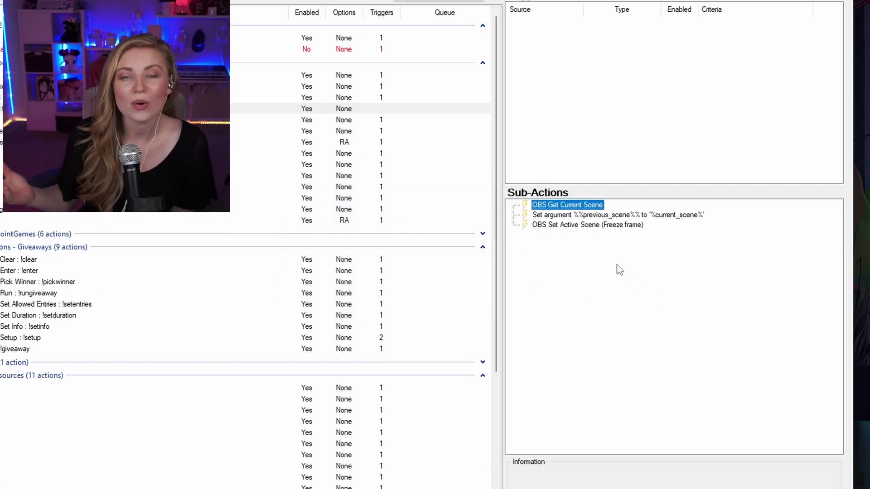
Add a Source Visibility State sub-action making Freze brb visible in the Freeze frame scene.
right_click(575, 261)
mouse_move(640, 297)
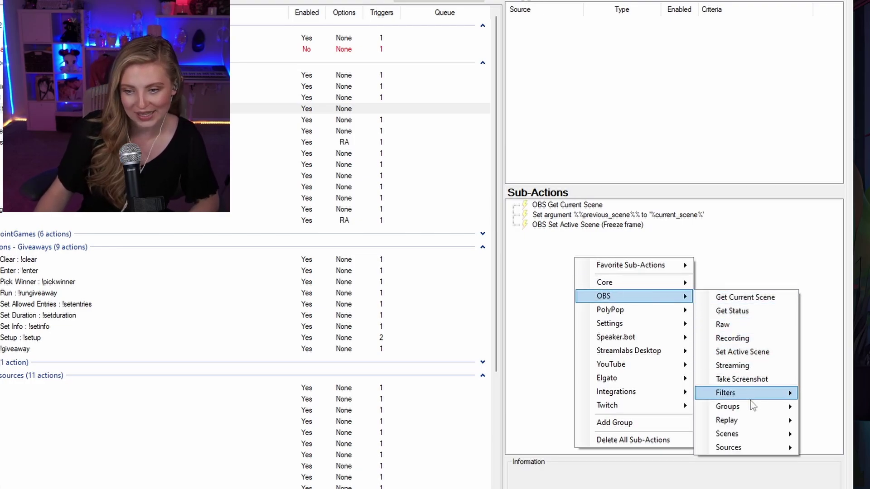
mouse_move(780, 451)
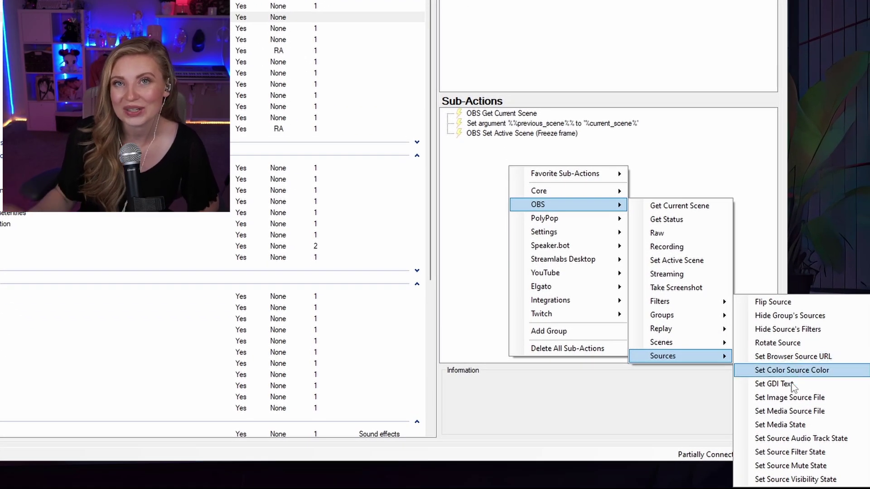
click(805, 479)
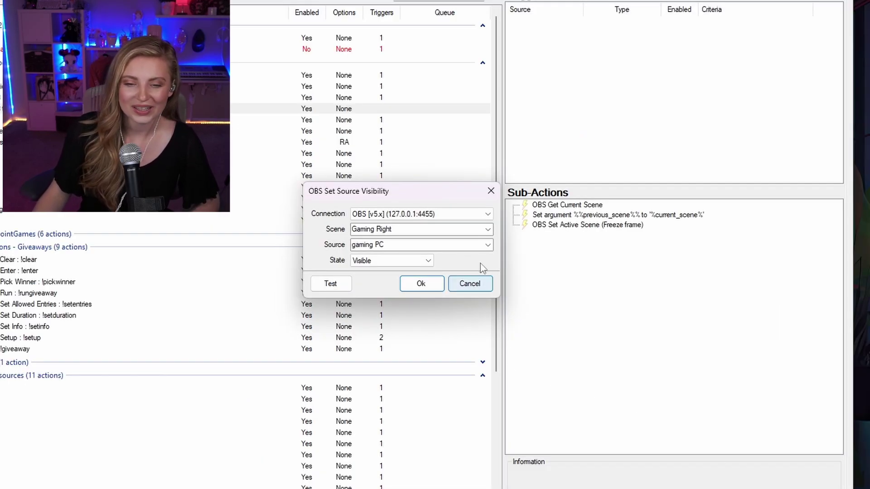
click(466, 232)
click(487, 229)
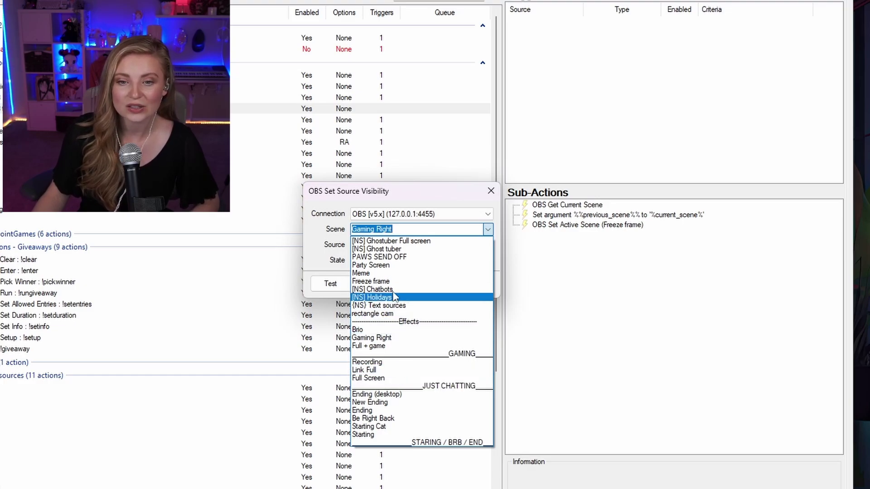
click(381, 281)
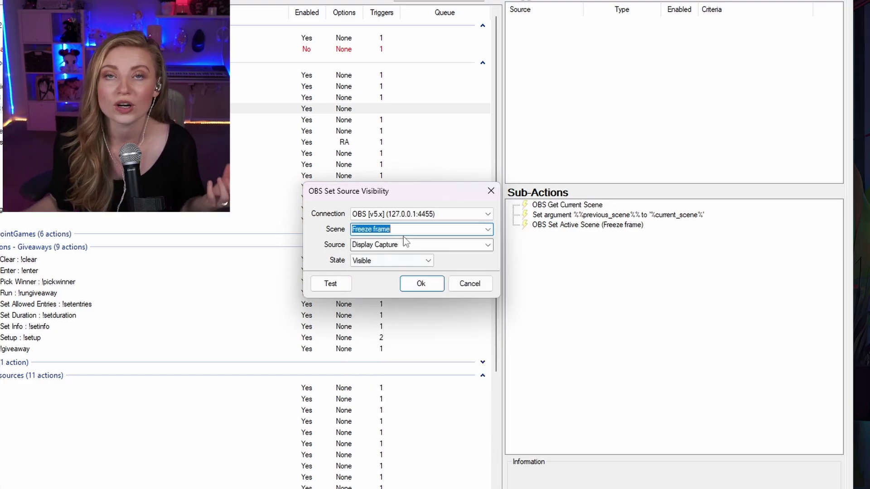
click(487, 245)
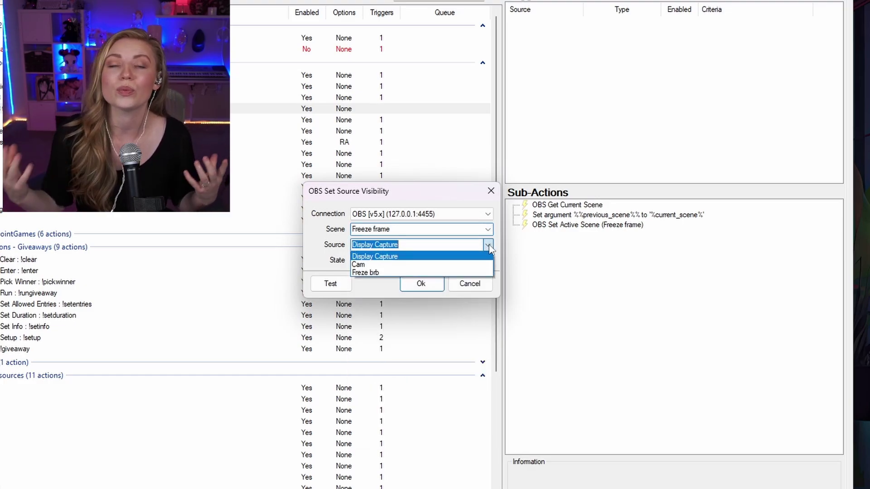
click(397, 272)
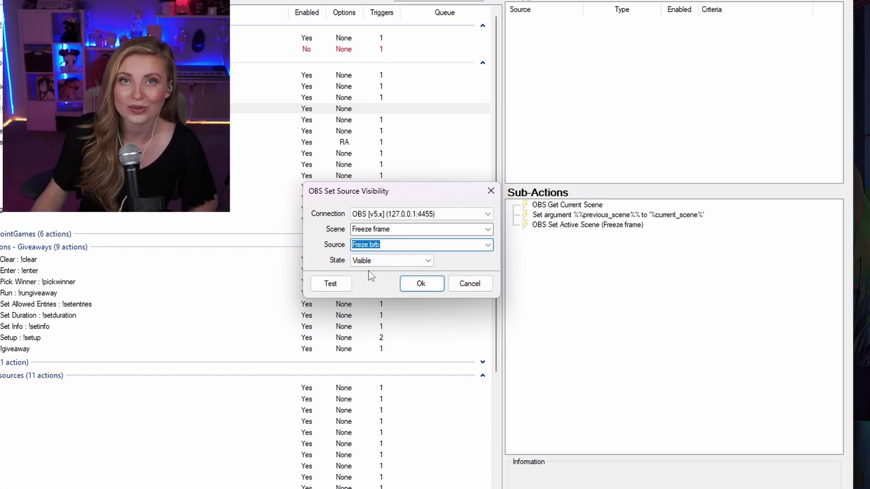
click(421, 283)
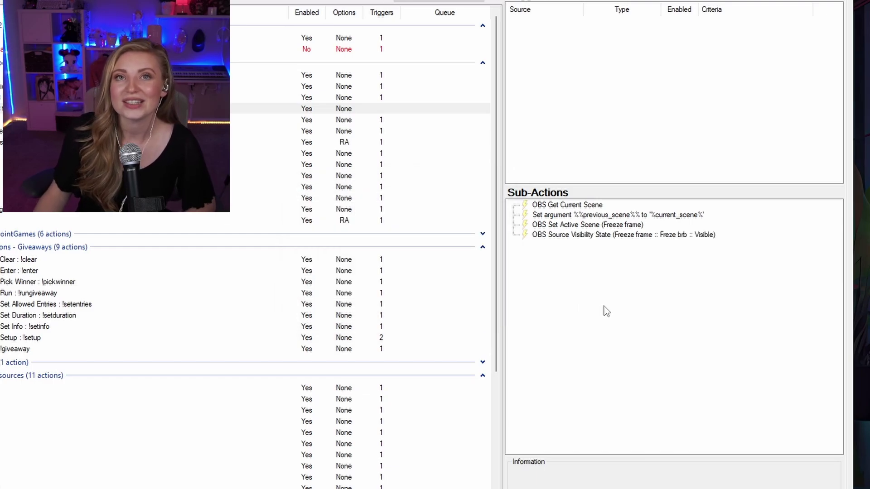
Add a Set Source Filter State sub-action making the Cam source's Freeze filter Visible.
right_click(559, 258)
mouse_move(565, 264)
mouse_move(598, 299)
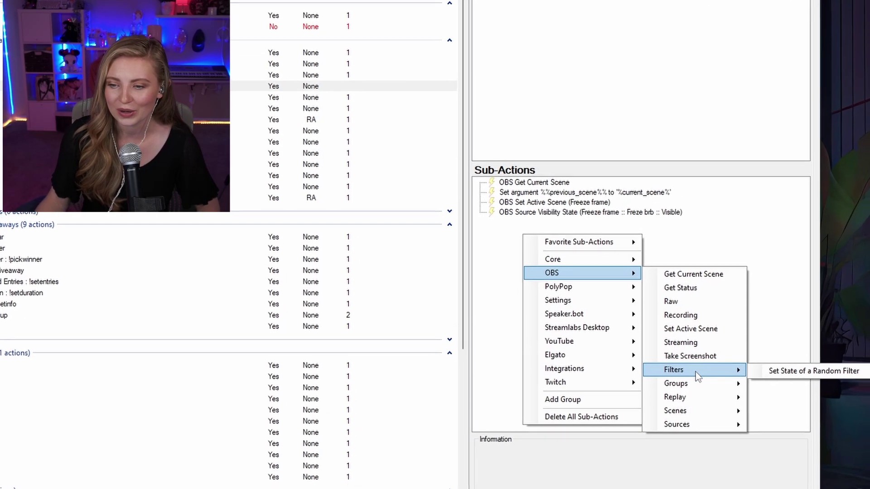
mouse_move(657, 375)
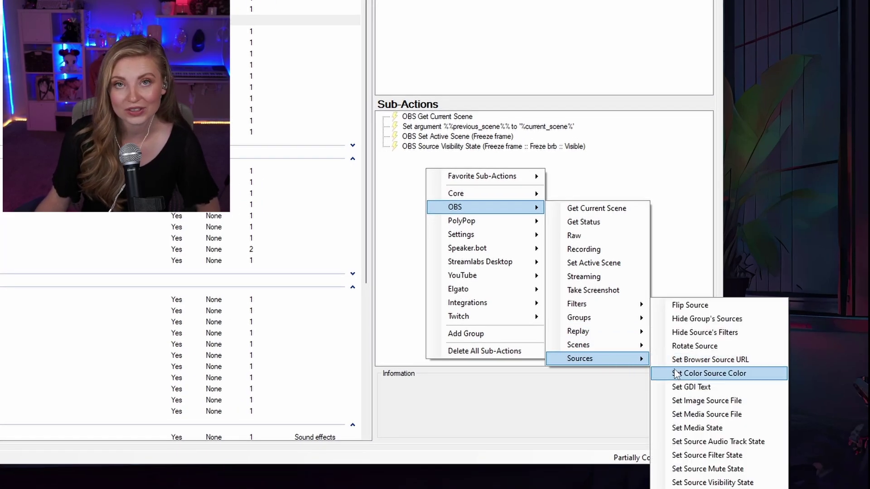
click(707, 455)
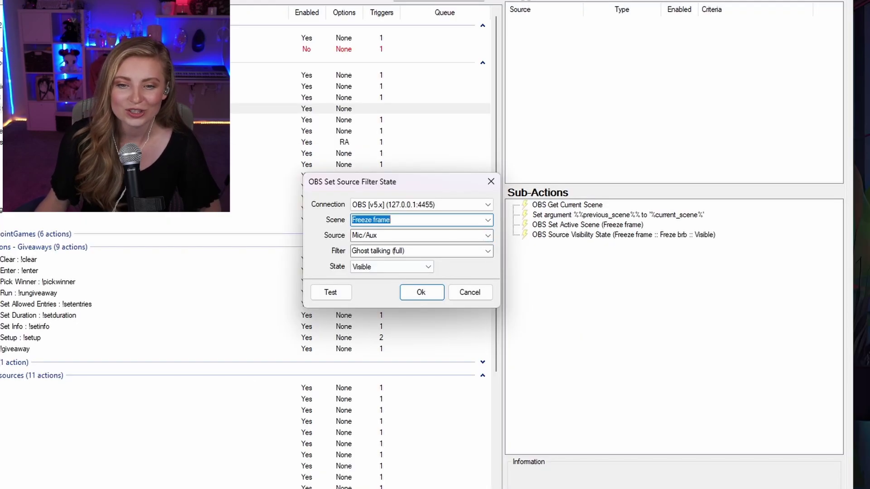
click(490, 235)
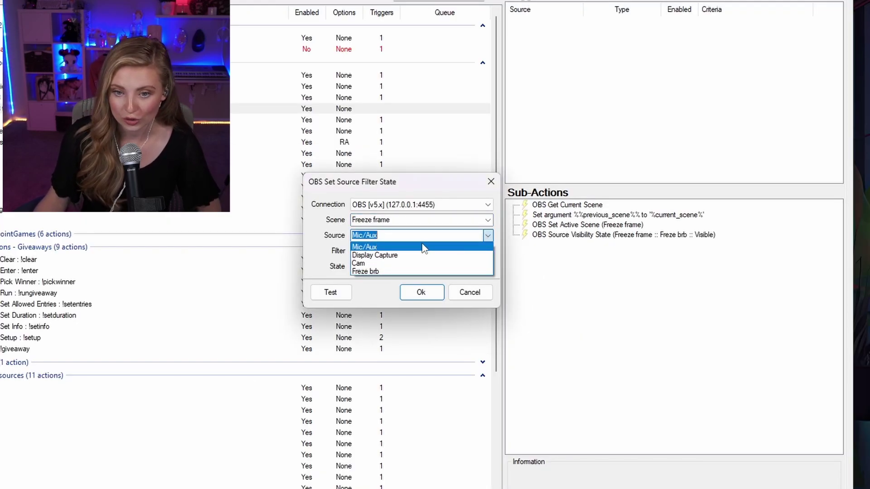
click(485, 260)
click(488, 251)
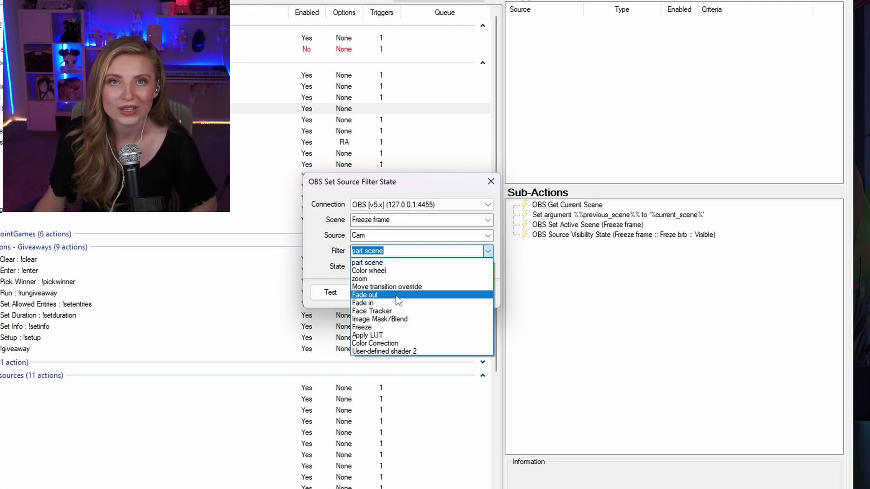
click(398, 328)
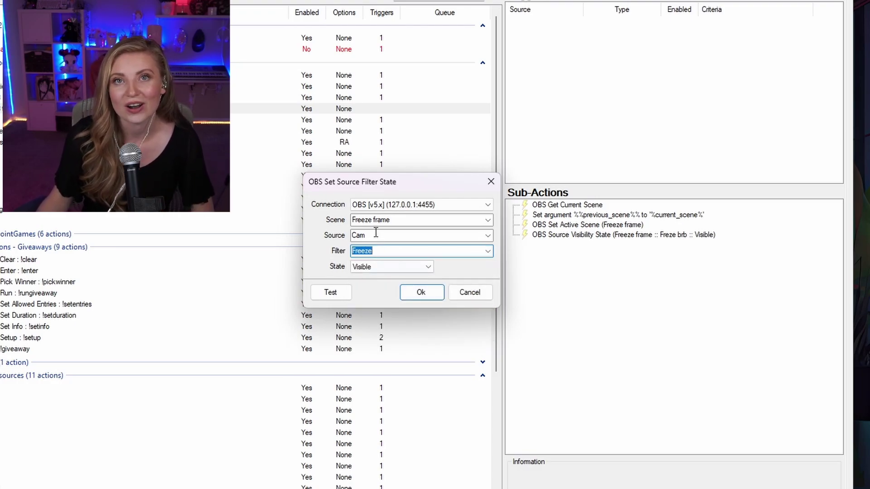
click(421, 292)
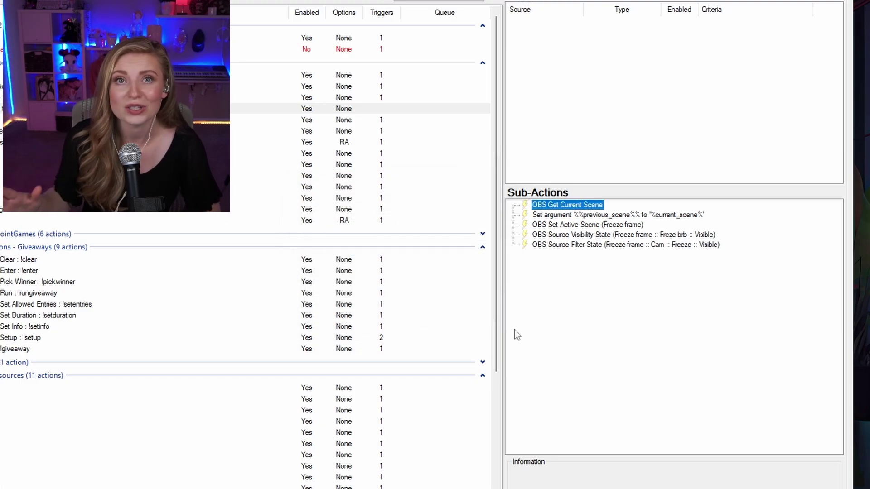
Duplicate the Cam Freeze filter-state sub-action three times.
right_click(572, 247)
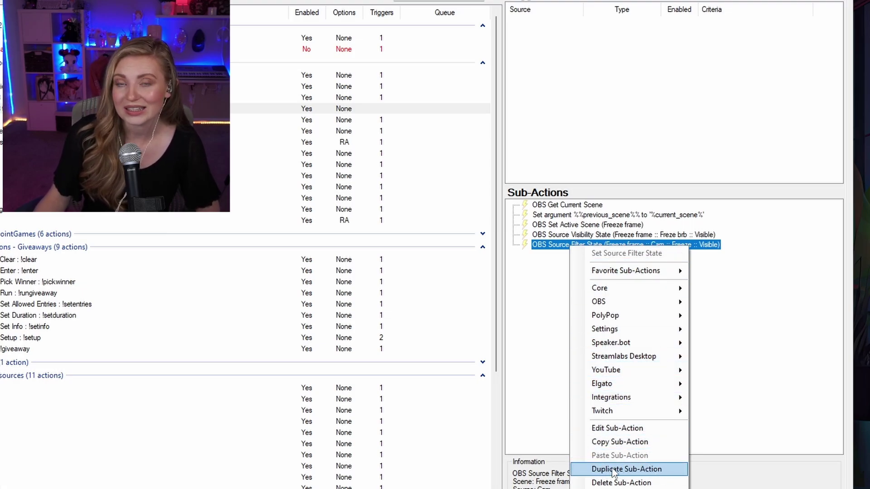
click(639, 471)
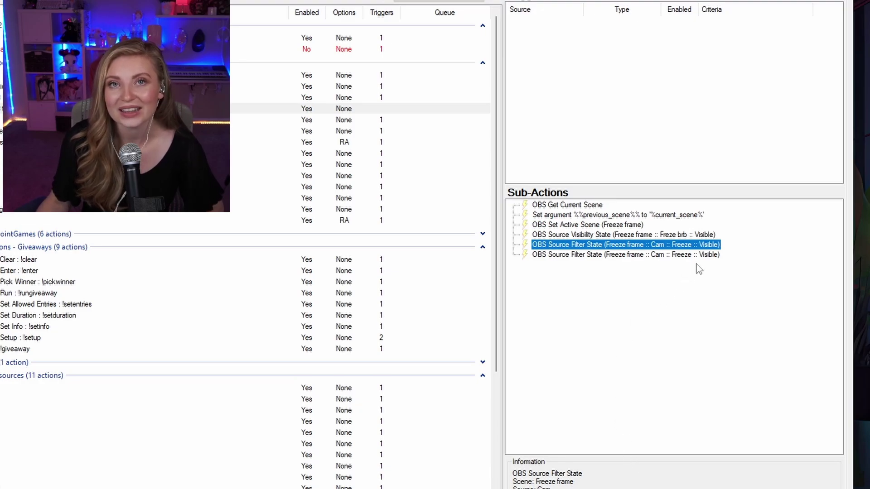
right_click(680, 246)
click(734, 470)
right_click(701, 247)
click(734, 469)
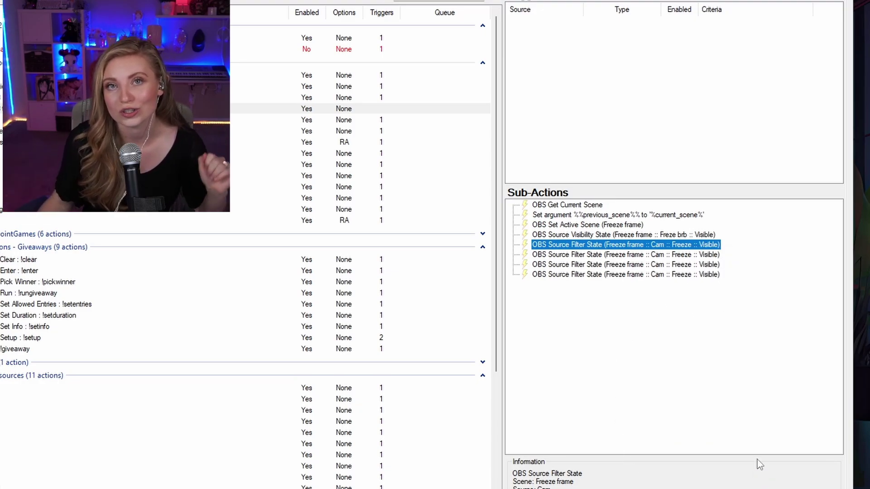
Change the first copy to make the Cam's Color Correction filter Visible.
double_click(634, 256)
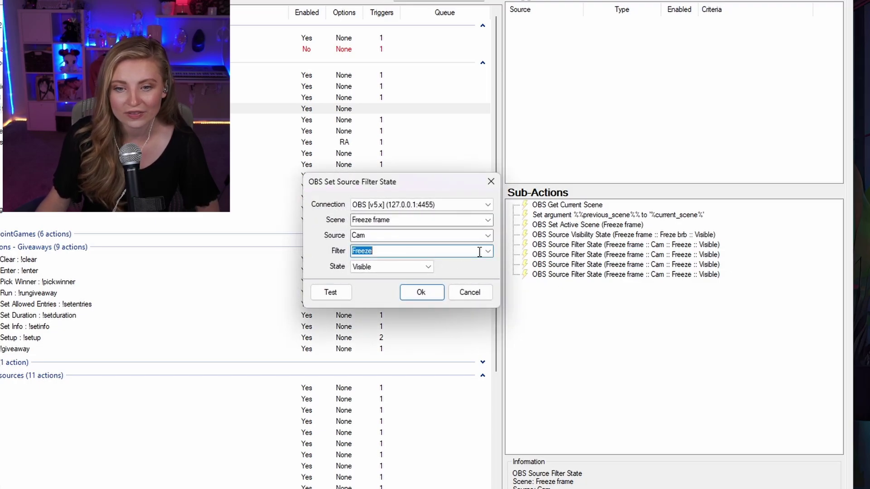
click(487, 251)
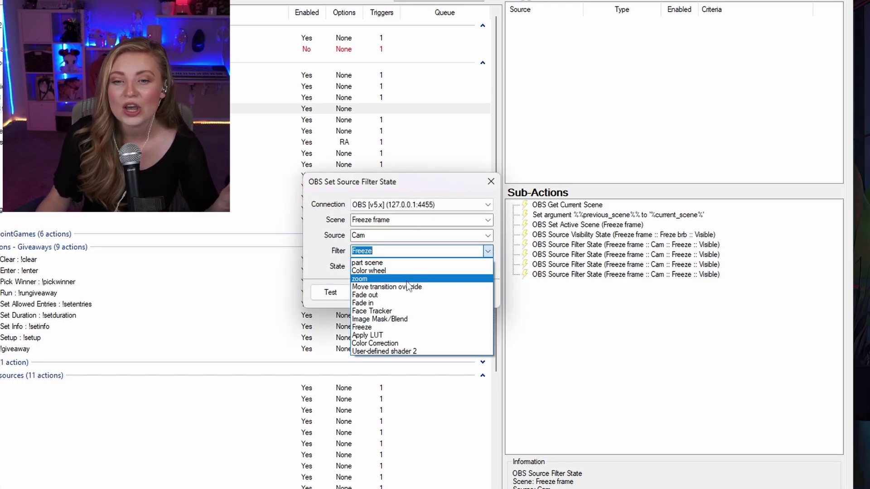
click(392, 343)
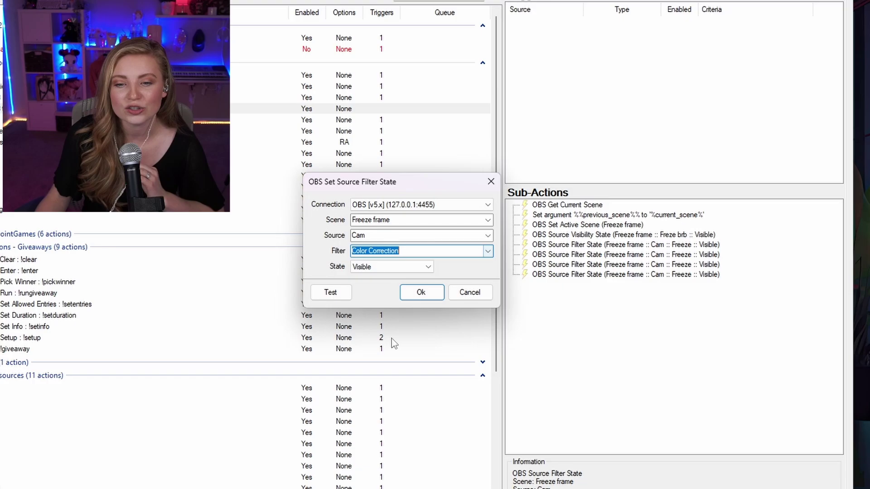
click(422, 292)
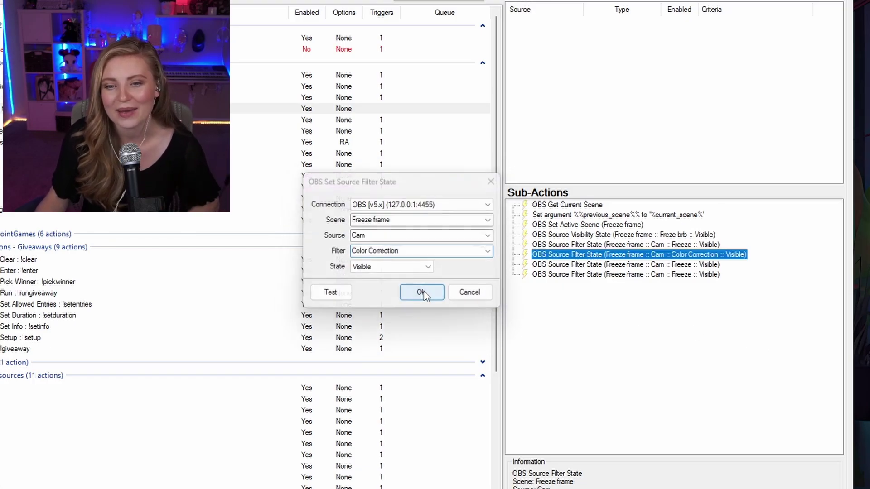
click(421, 292)
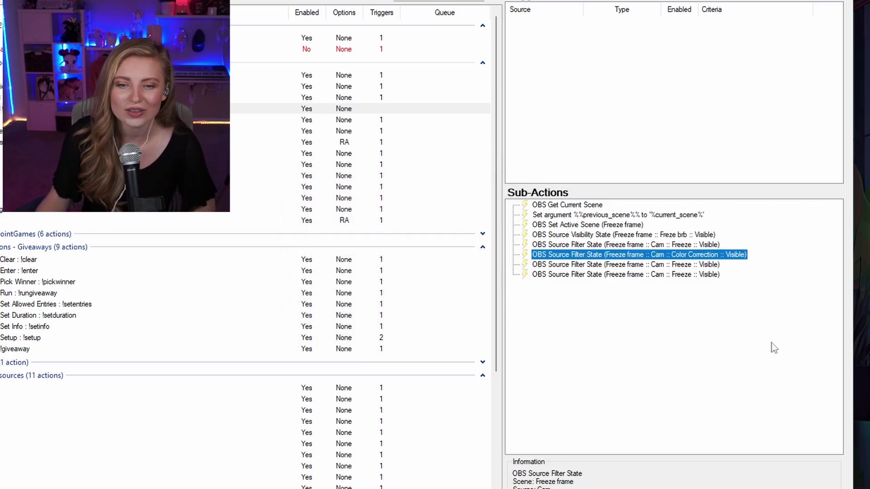
Set the remaining copies to Freeze Hidden and Color Correction Hidden.
double_click(710, 267)
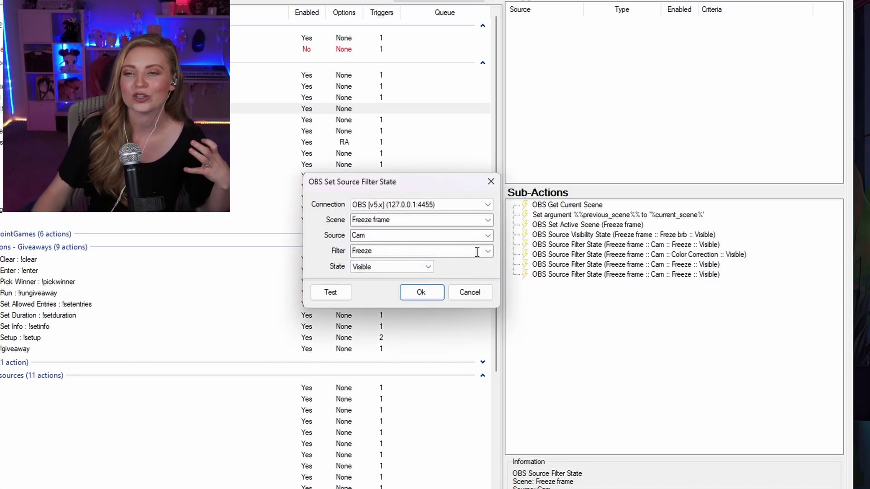
click(429, 269)
click(371, 286)
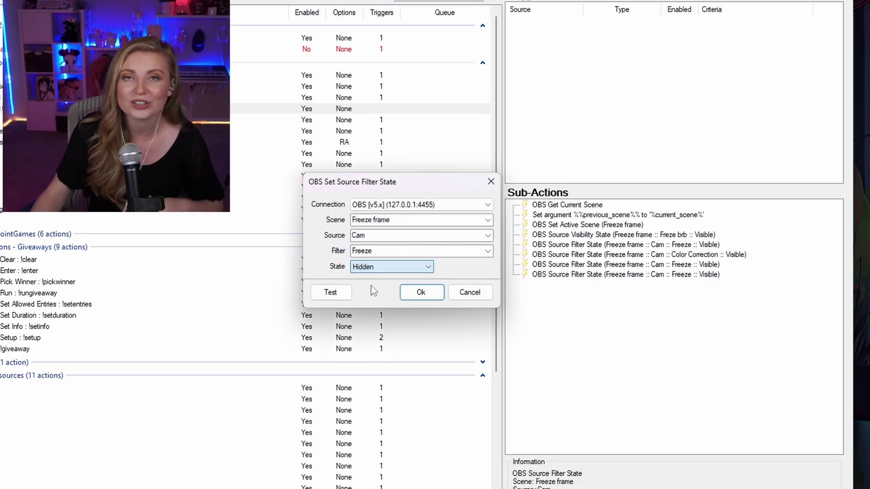
click(422, 292)
double_click(614, 274)
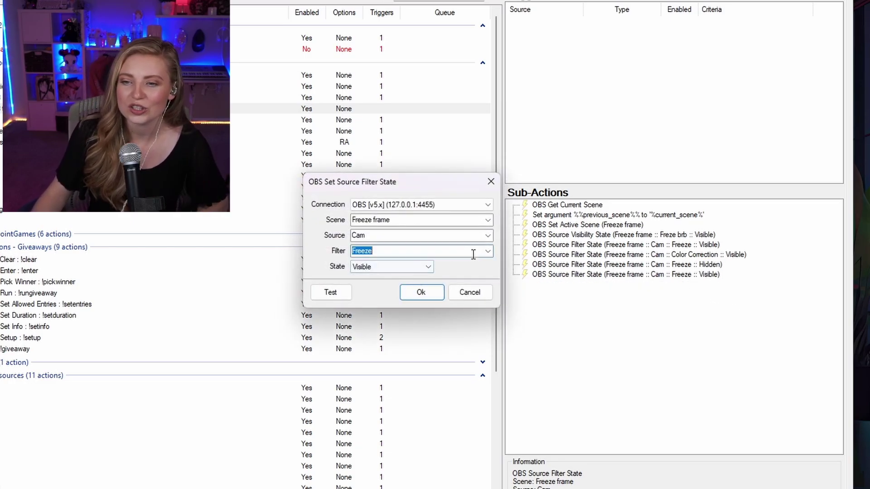
click(487, 251)
click(394, 344)
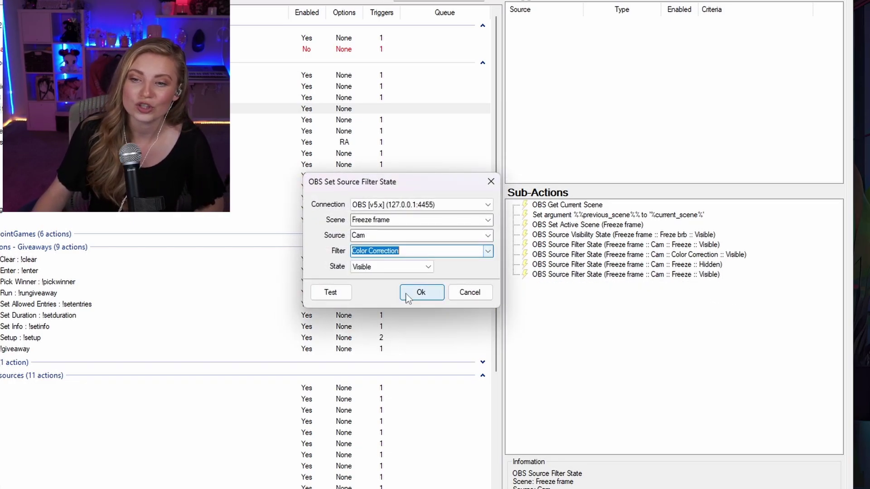
click(411, 267)
click(382, 285)
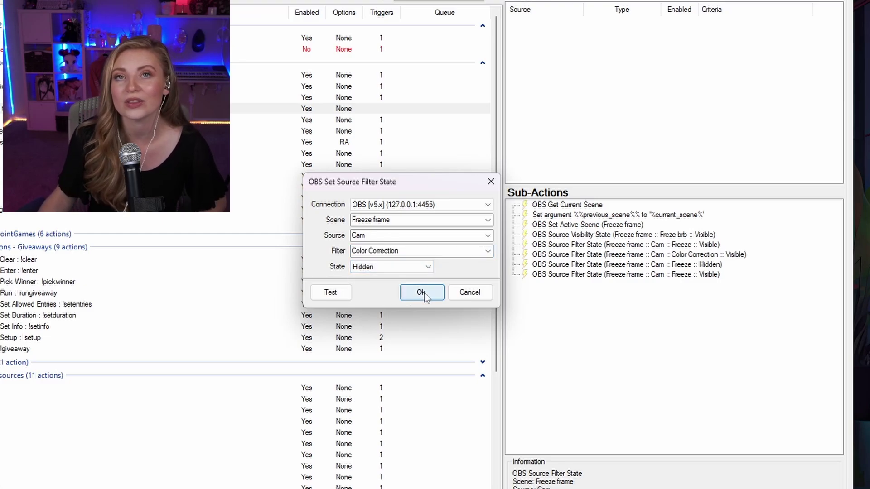
click(421, 293)
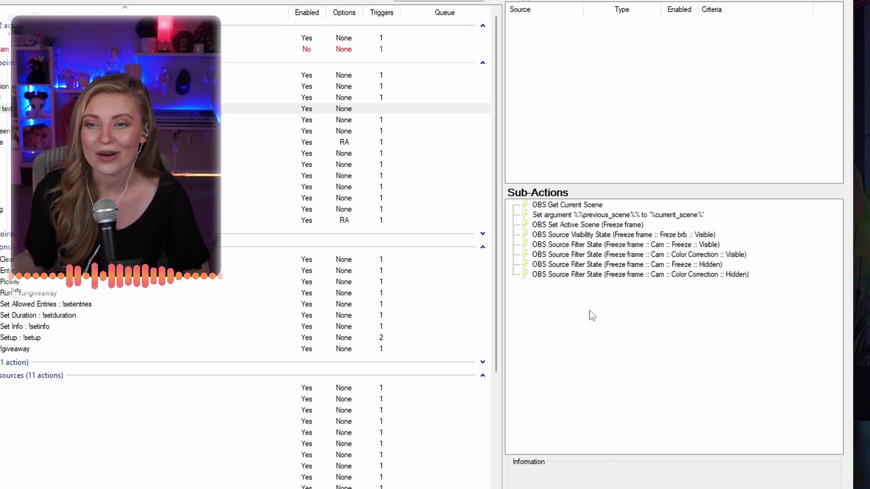
Add a Play Sound sub-action for well-be-right-back.mp3 at 98% volume, finishing before continuing.
right_click(568, 299)
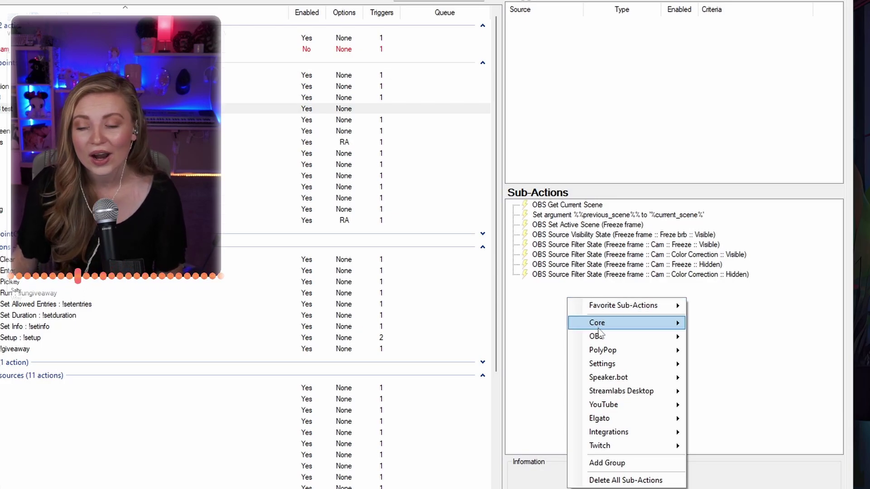
mouse_move(622, 328)
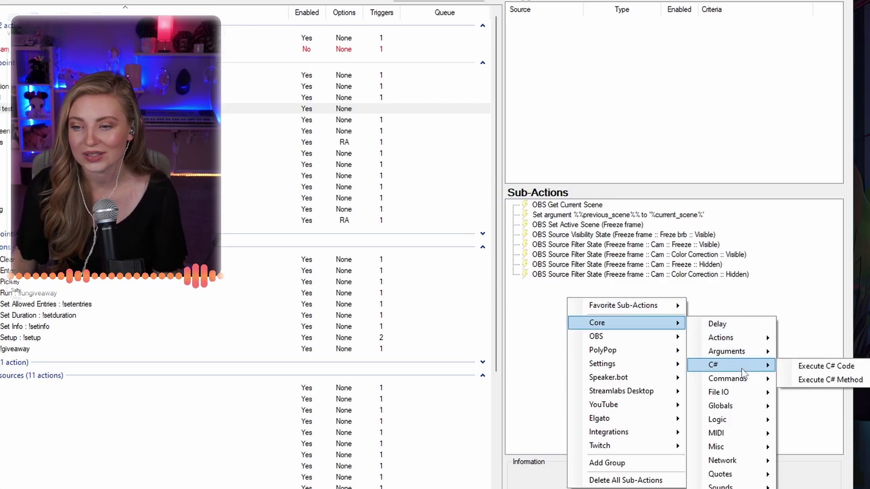
mouse_move(720, 486)
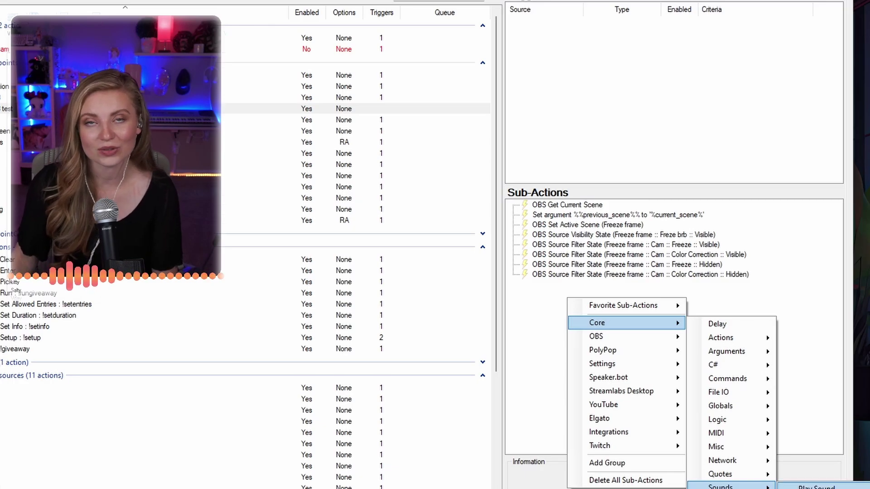
click(815, 486)
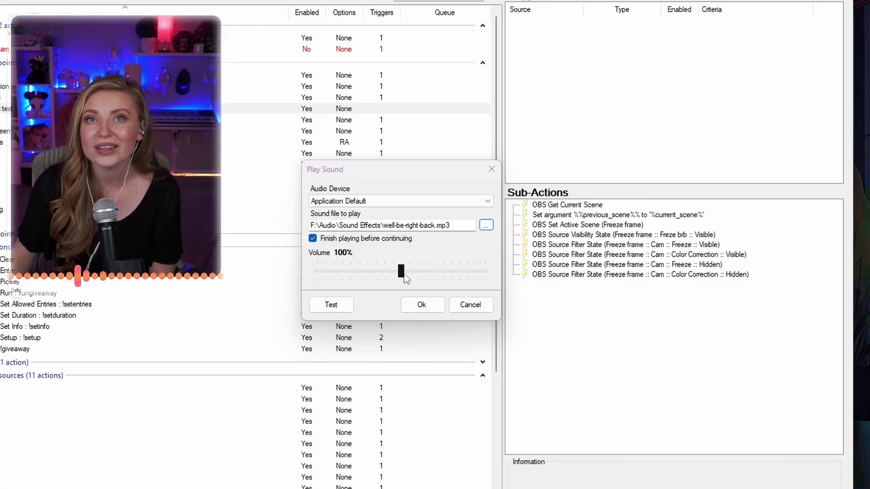
mouse_move(404, 277)
mouse_down()
mouse_move(366, 275)
mouse_move(407, 274)
mouse_move(399, 275)
mouse_up()
click(339, 307)
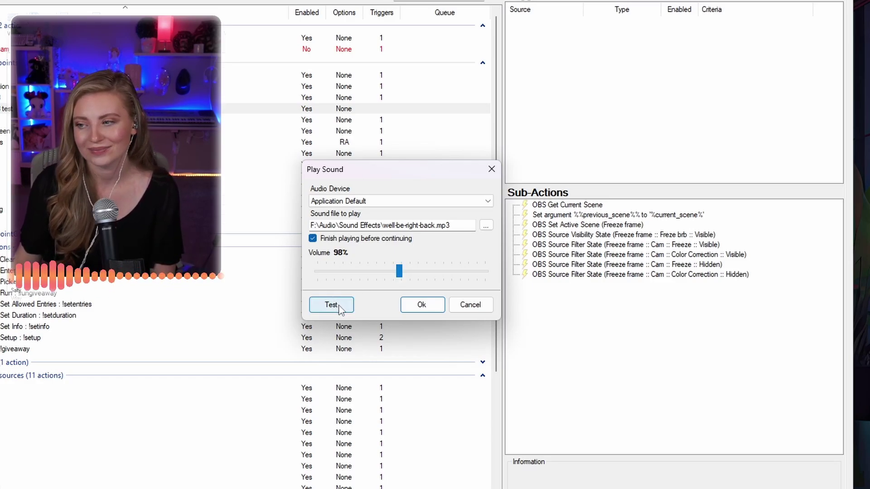
click(412, 305)
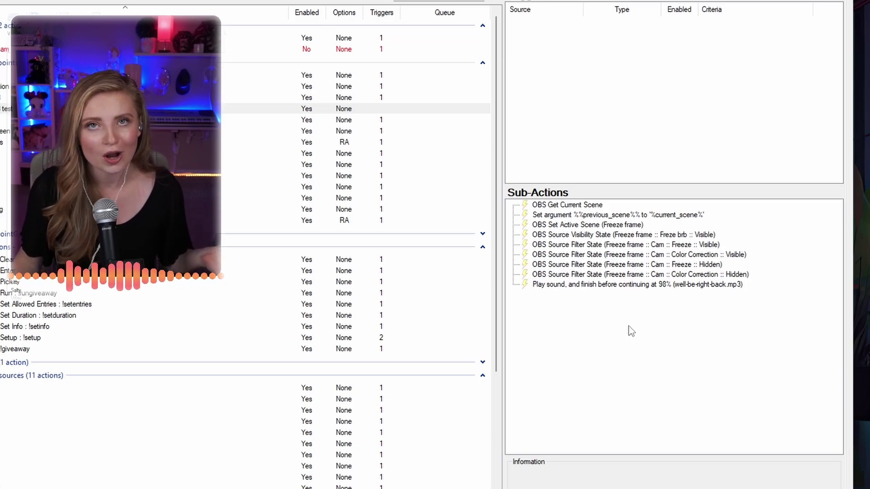
Append a Delay sub-action of 5000 ms after the sound step.
right_click(546, 311)
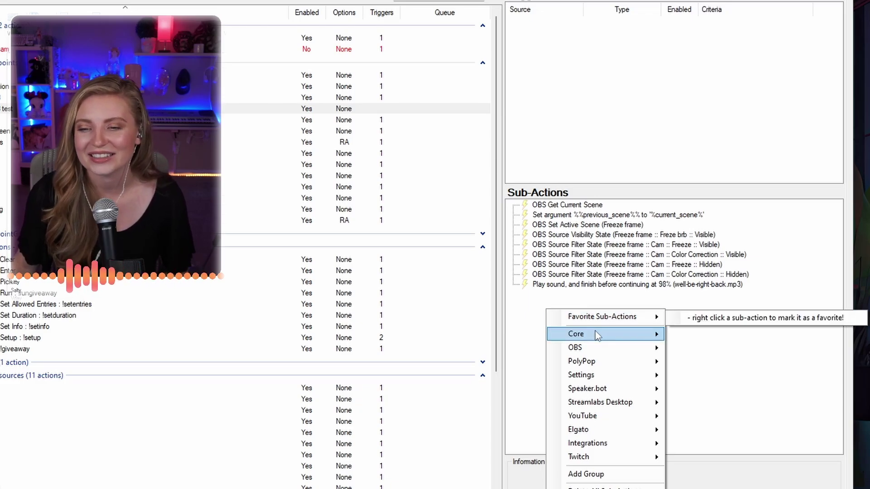
mouse_move(596, 336)
click(703, 336)
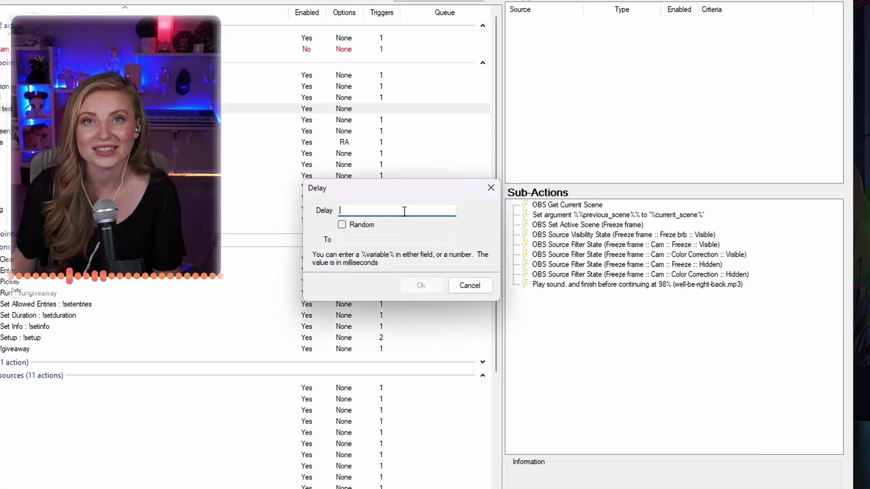
text(5000)
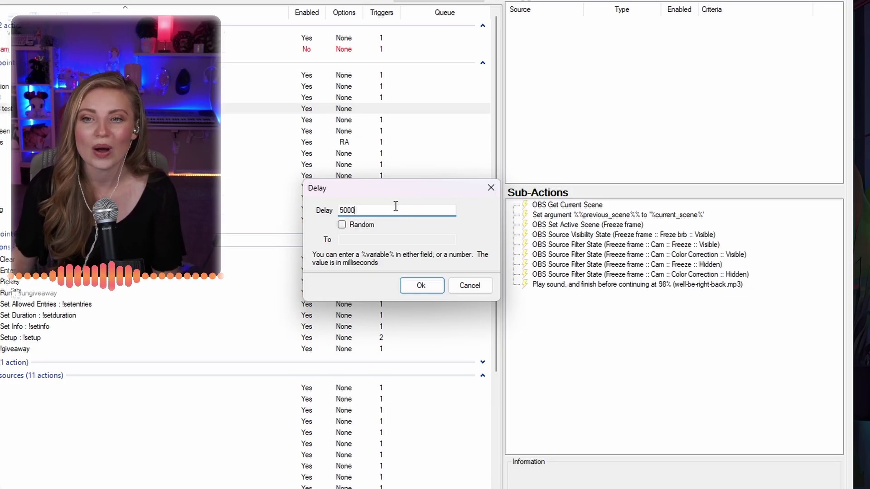
click(422, 286)
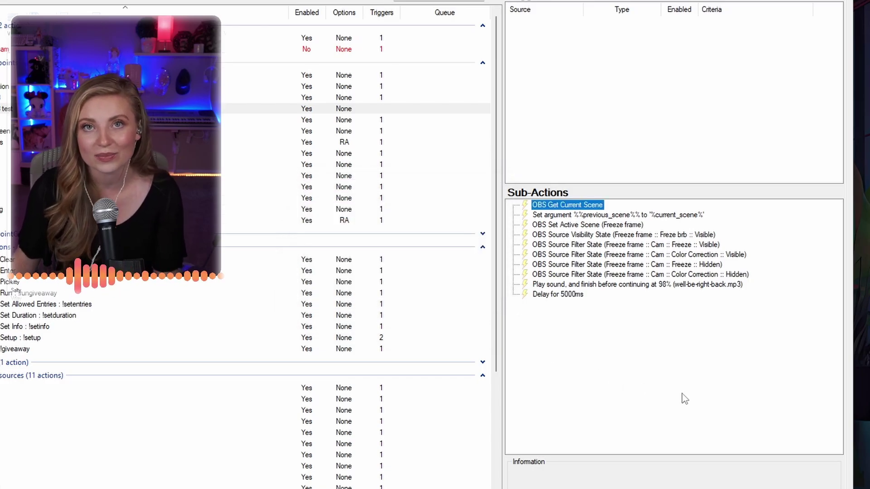
click(731, 375)
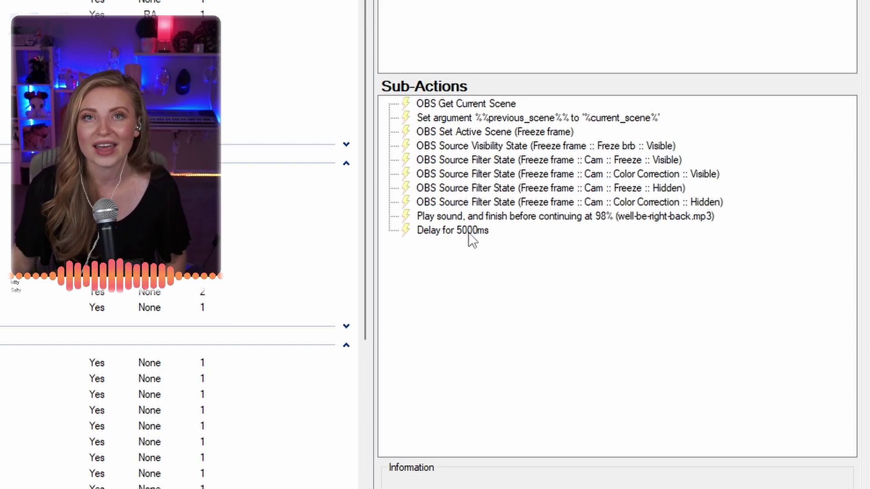
Move the Play Sound and 5000 ms Delay sub-actions above the two Cam filter-hiding steps.
drag(509, 216, 529, 186)
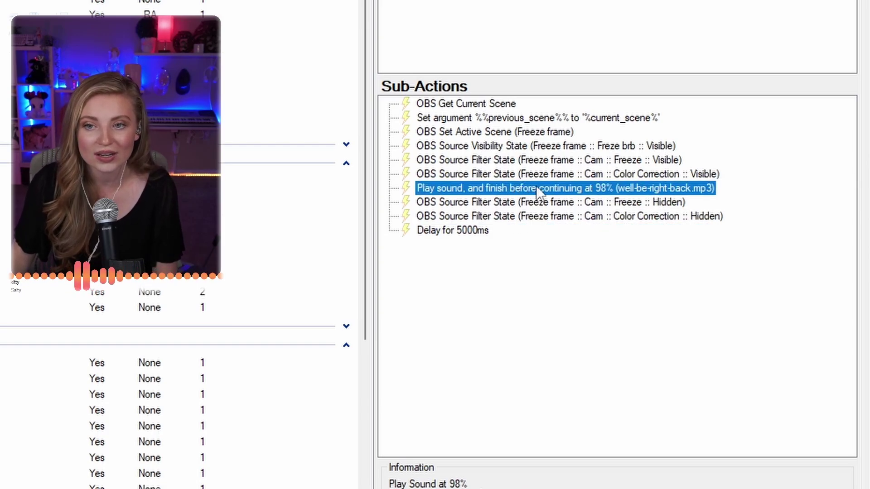
click(643, 265)
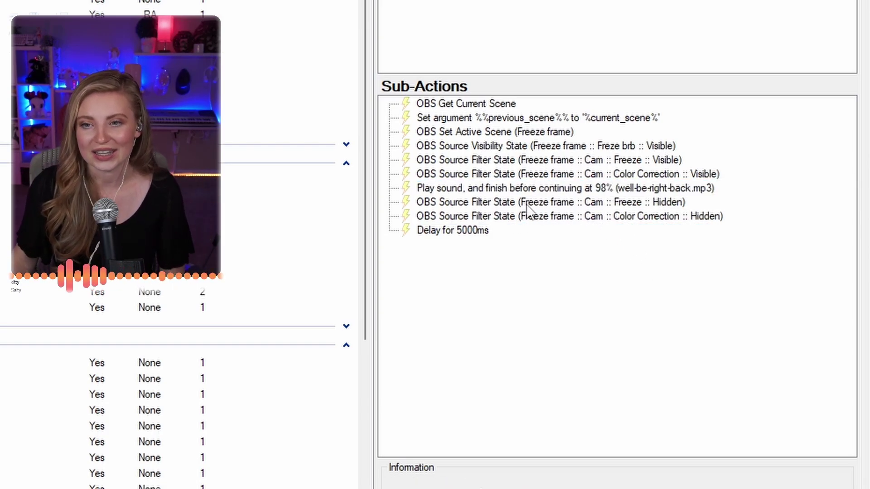
click(472, 233)
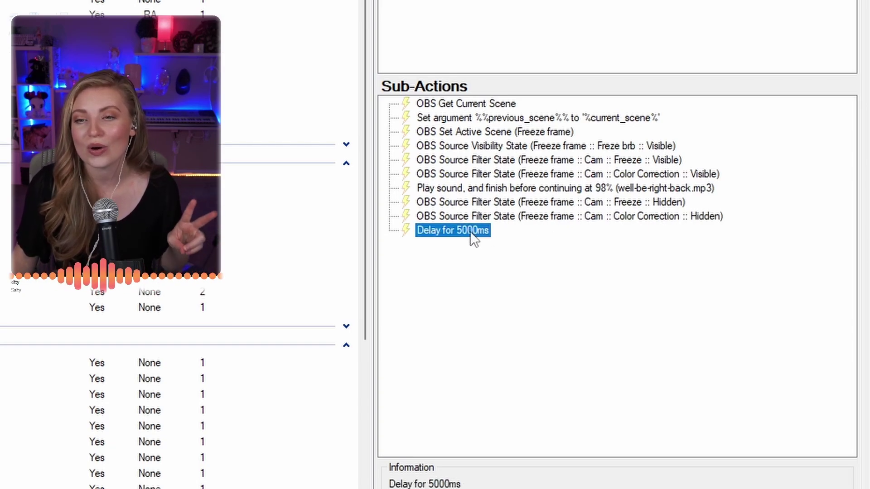
drag(470, 231, 482, 197)
click(534, 259)
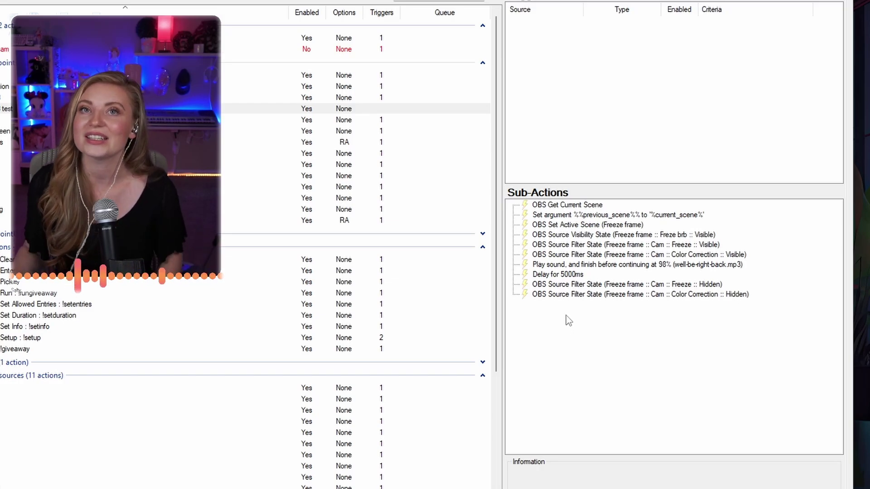
Duplicate the Freze brb visibility sub-action and set the copy's state to Hidden.
click(641, 235)
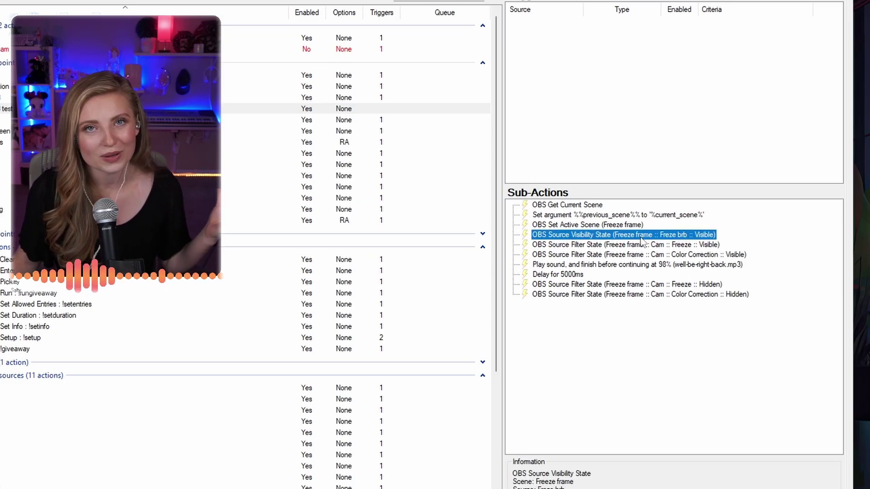
right_click(627, 235)
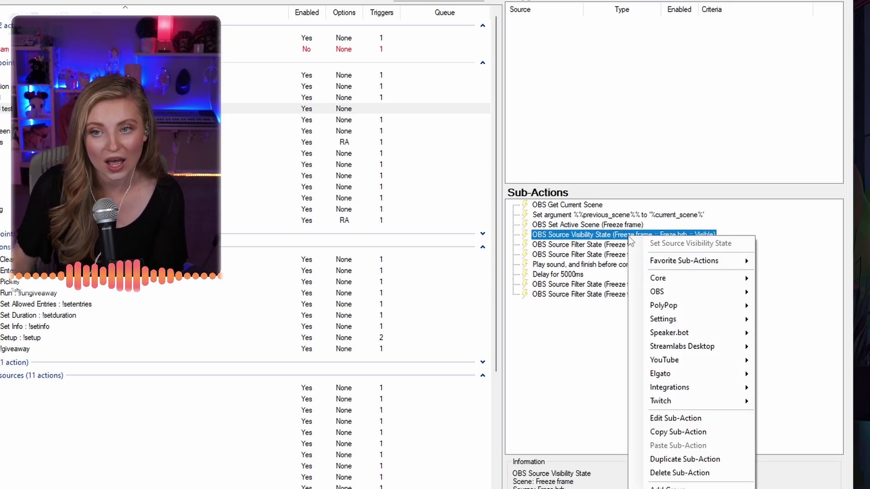
click(684, 459)
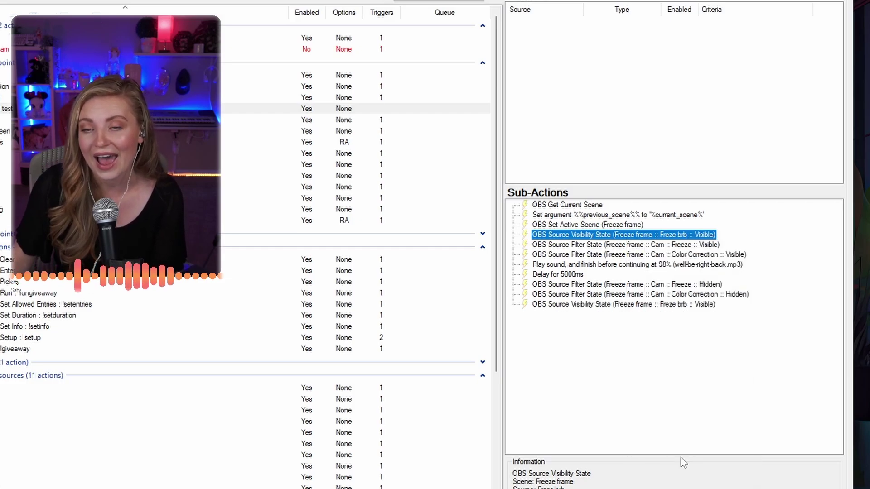
click(589, 304)
right_click(610, 305)
click(567, 320)
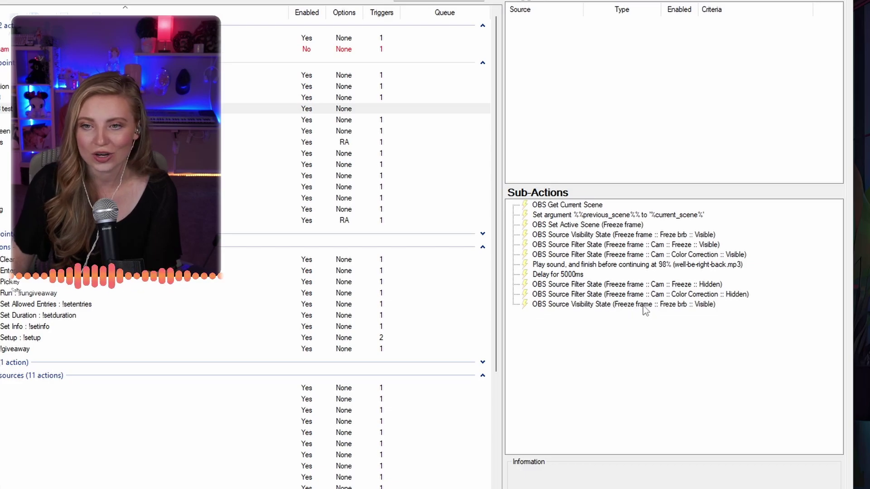
double_click(641, 305)
click(427, 261)
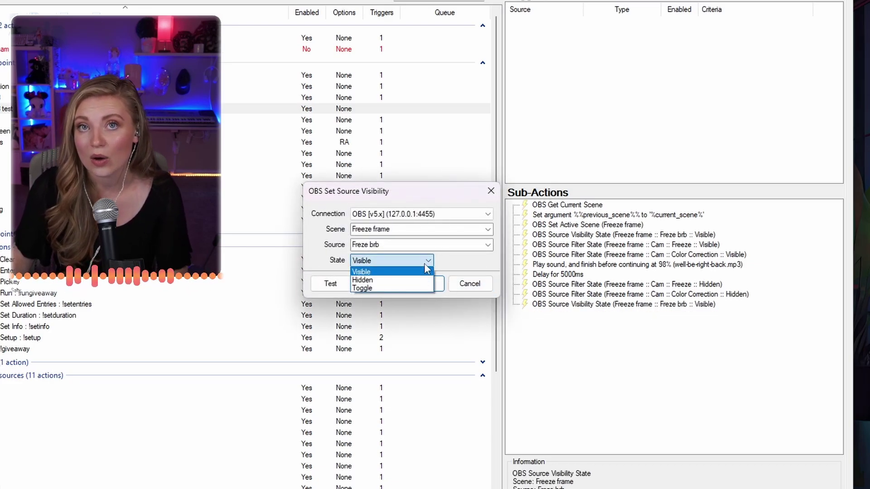
click(384, 281)
click(417, 284)
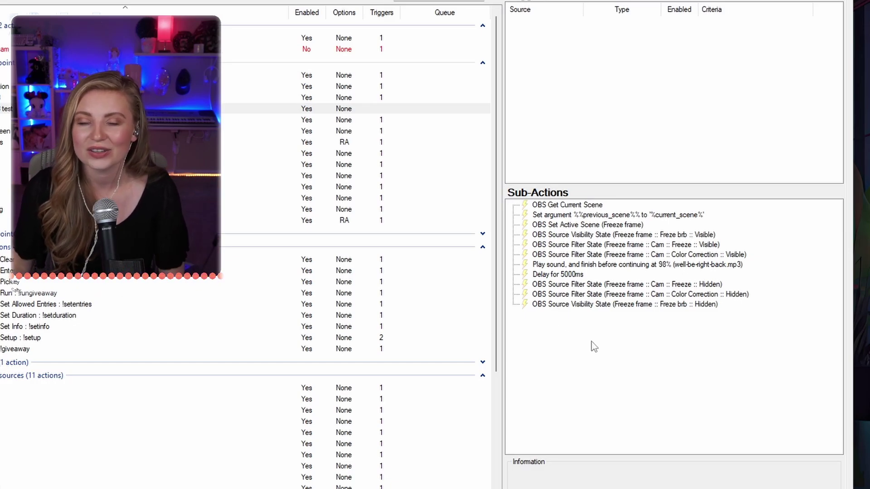
Add a Set Active Scene sub-action targeting %previous_scene% instead of Gaming Right.
right_click(555, 327)
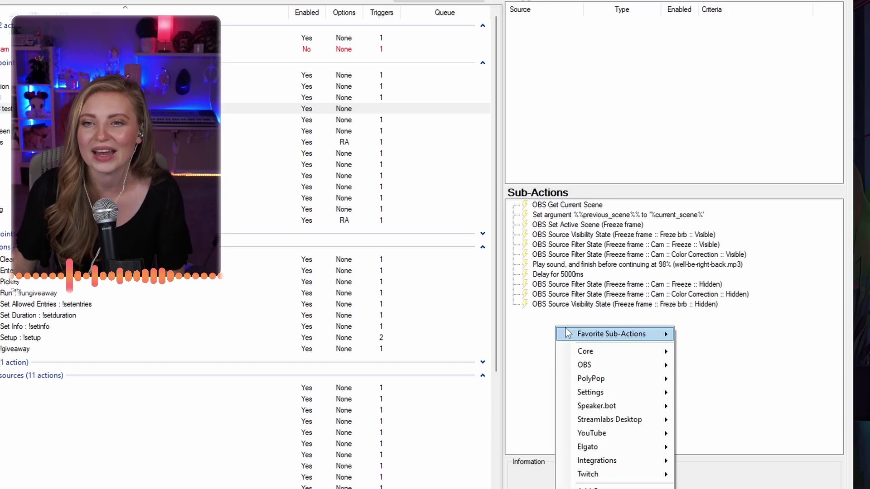
mouse_move(608, 368)
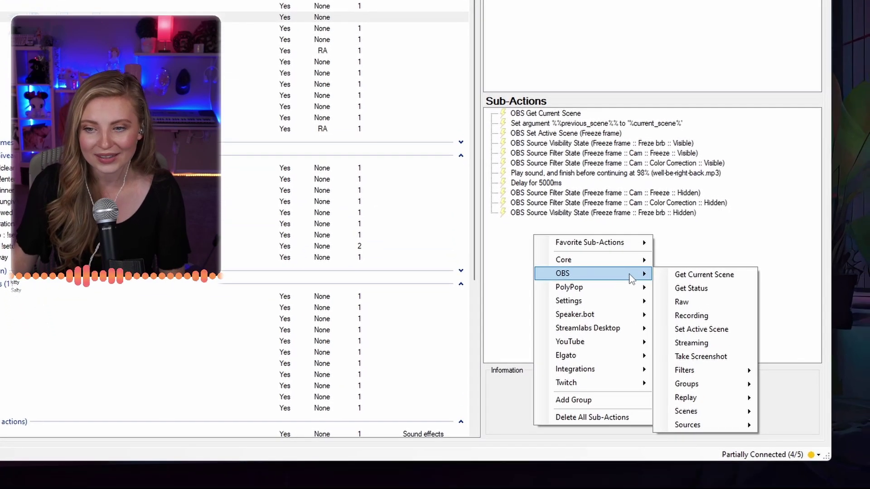
click(706, 330)
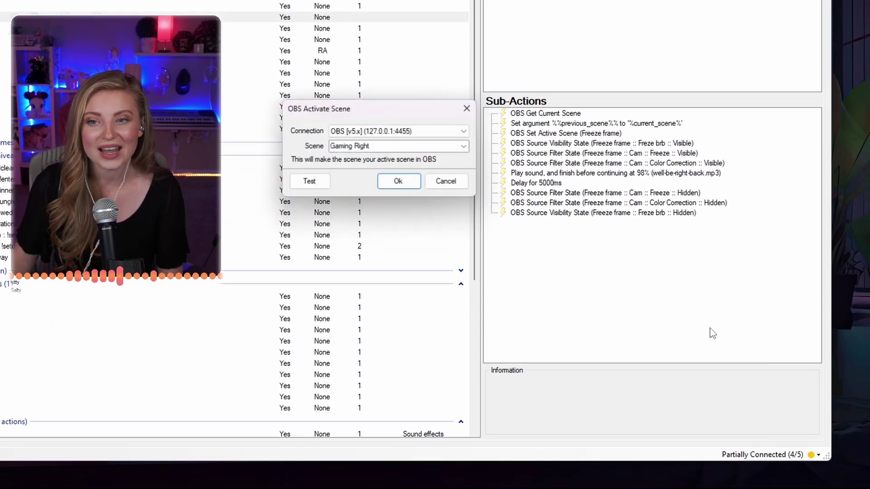
click(391, 148)
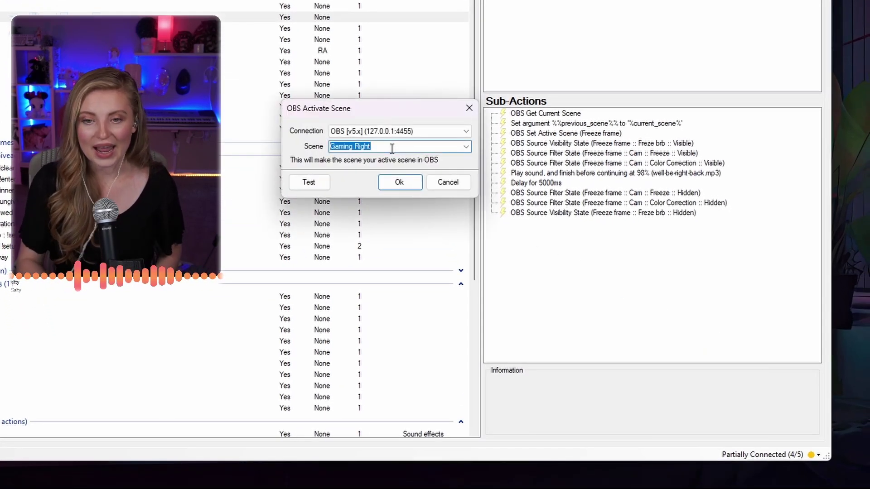
key(BackSpace)
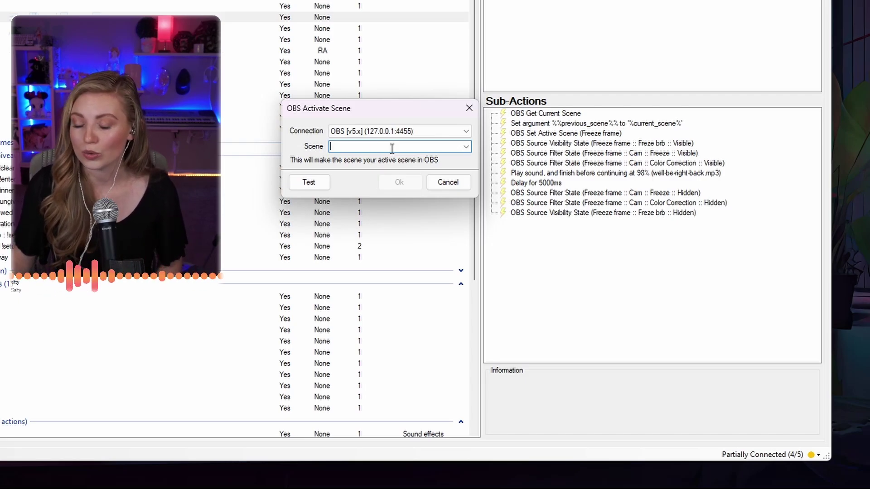
text(%previous_scene%)
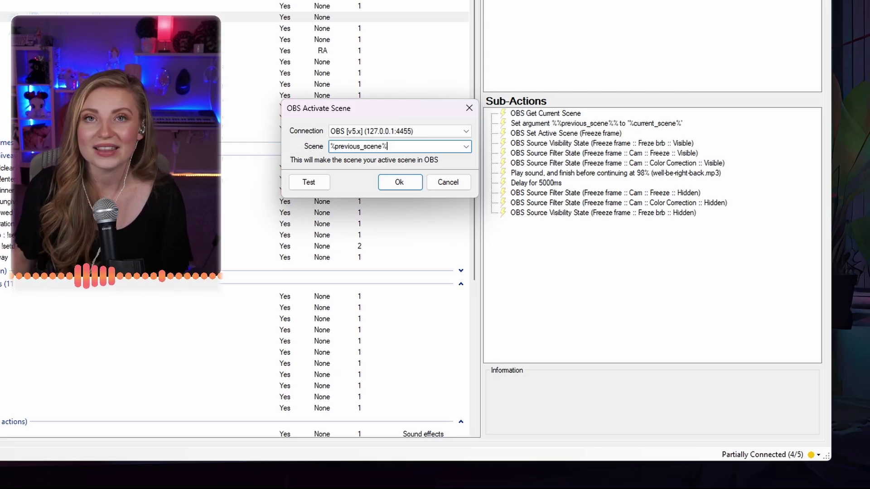
key(Return)
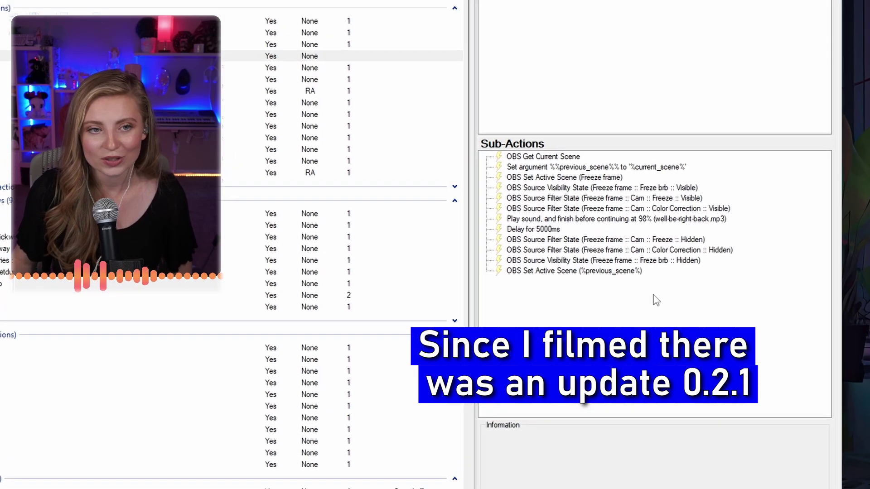
Add a Reward Redemption trigger using a new Freeze Frame BRB reward capped at 3 per stream.
right_click(599, 45)
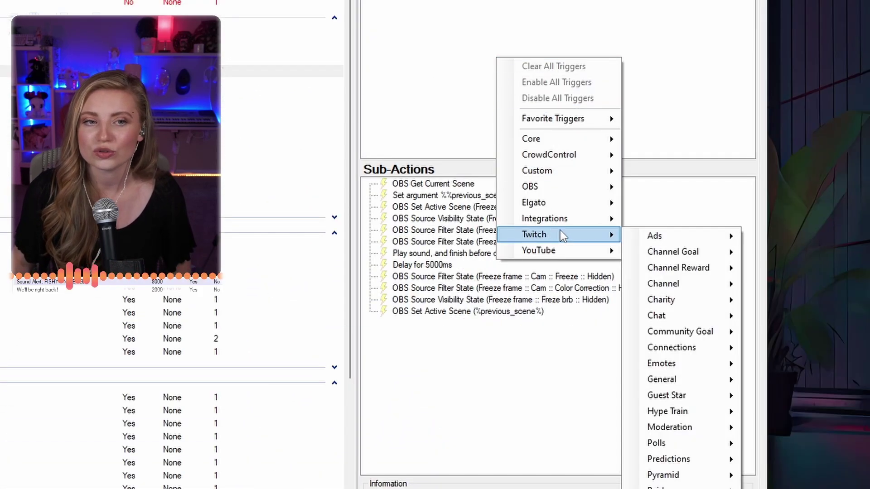
mouse_move(679, 267)
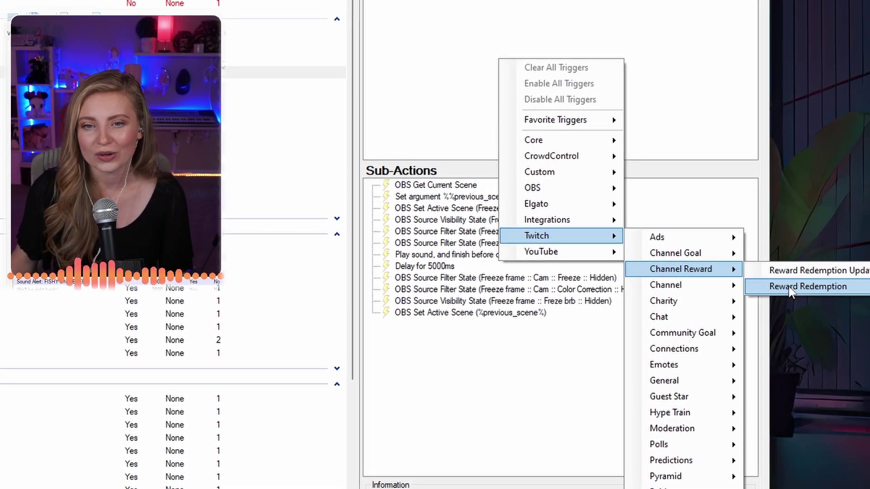
click(789, 288)
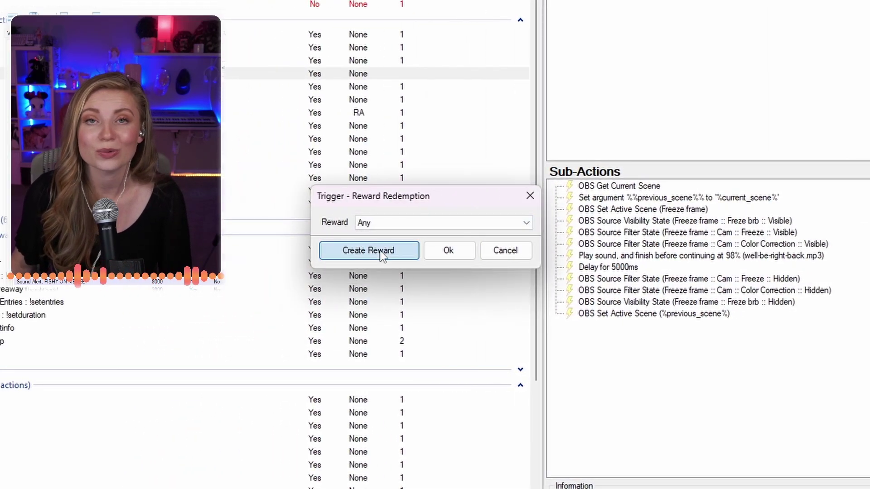
click(380, 252)
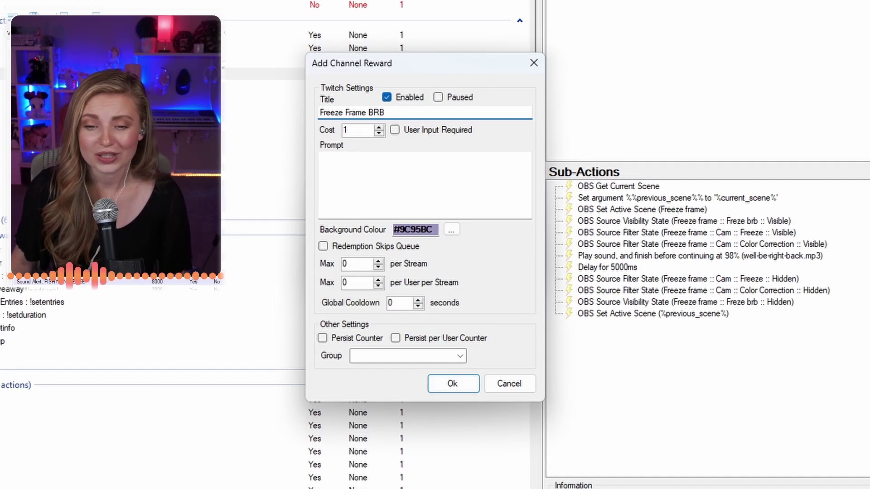
double_click(378, 262)
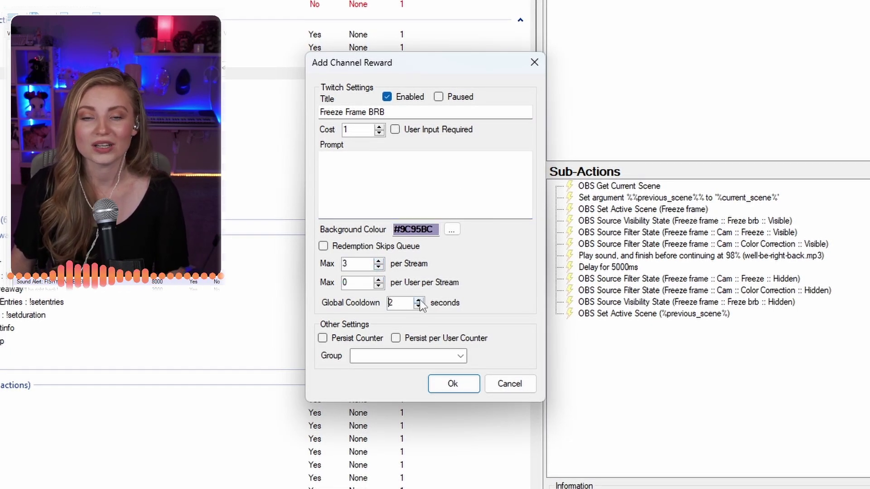
text(300)
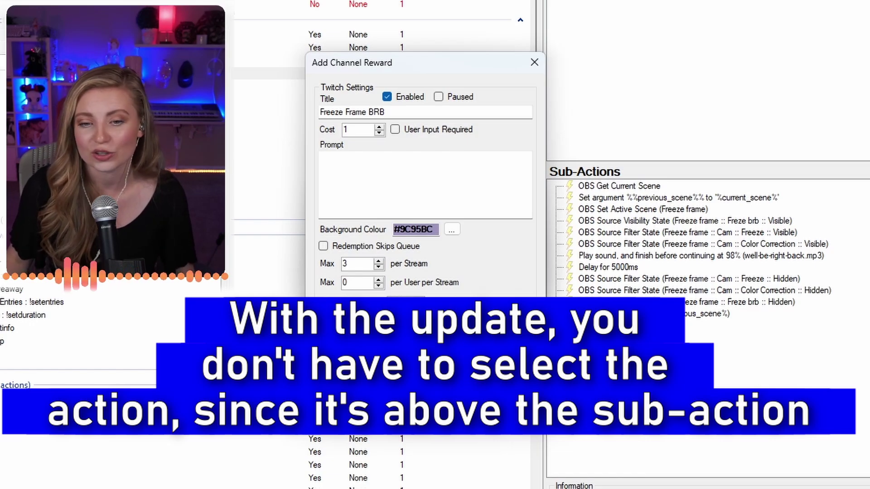
key(Return)
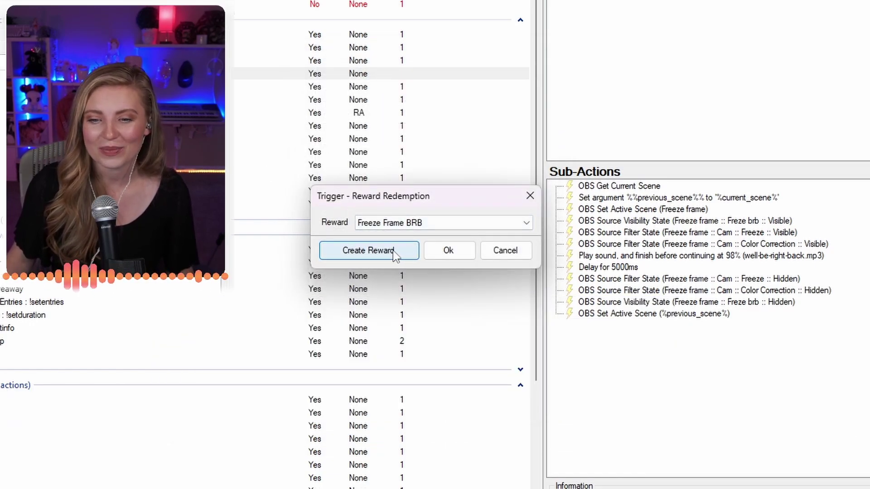
click(462, 257)
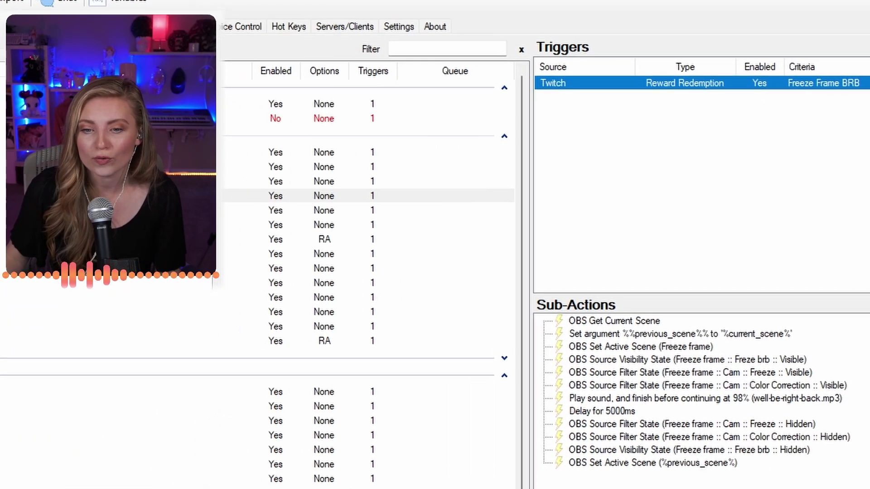
Show the Twitch rewards list and open the Freeze Frame BRB reward's settings.
click(304, 18)
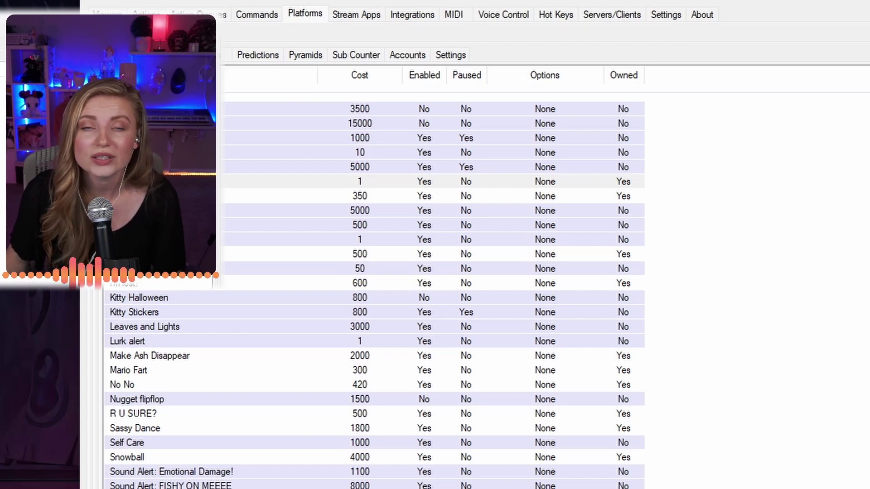
double_click(159, 181)
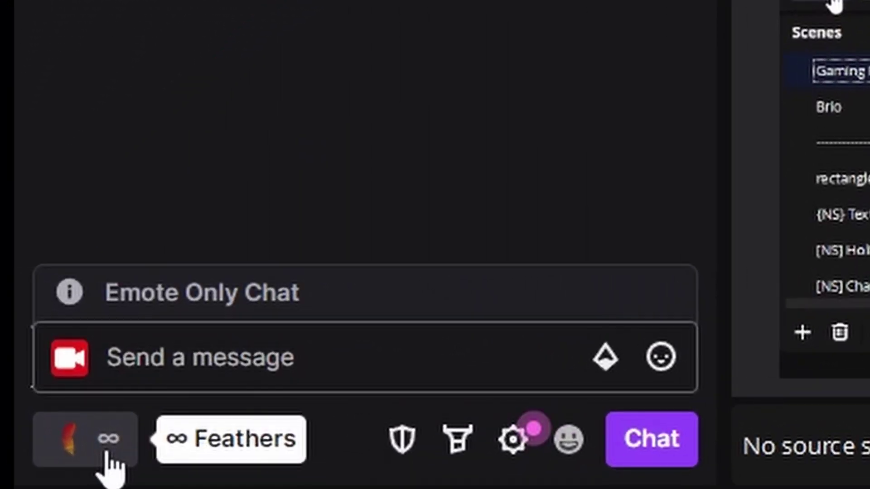
Open channel points in the OBS chat dock and select the We'll be right back! reward.
click(106, 454)
scroll(394, 104, down, 4)
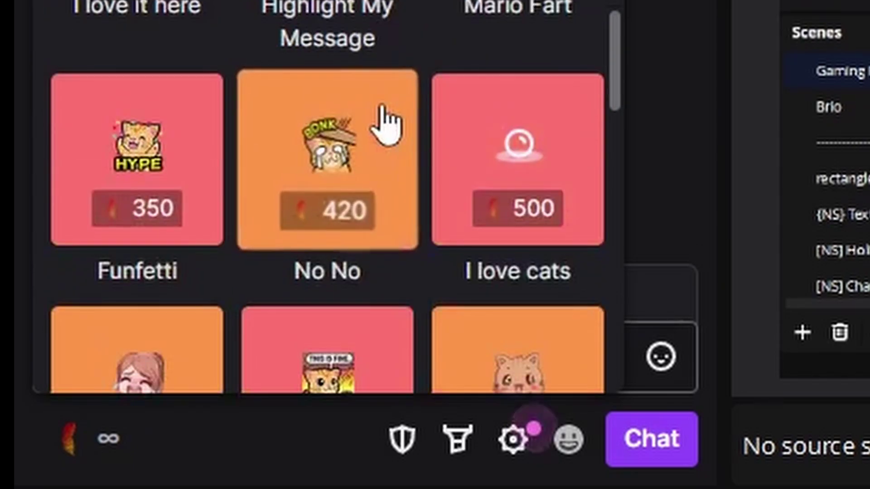
scroll(417, 209, down, 5)
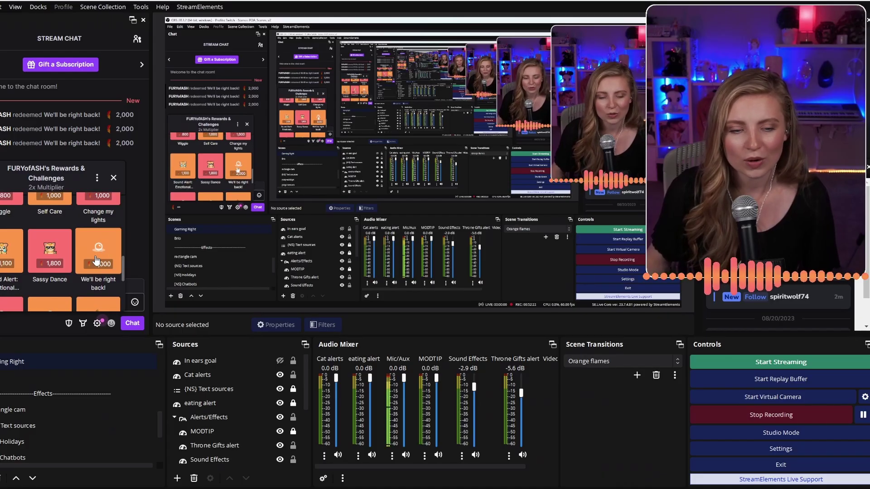
click(102, 249)
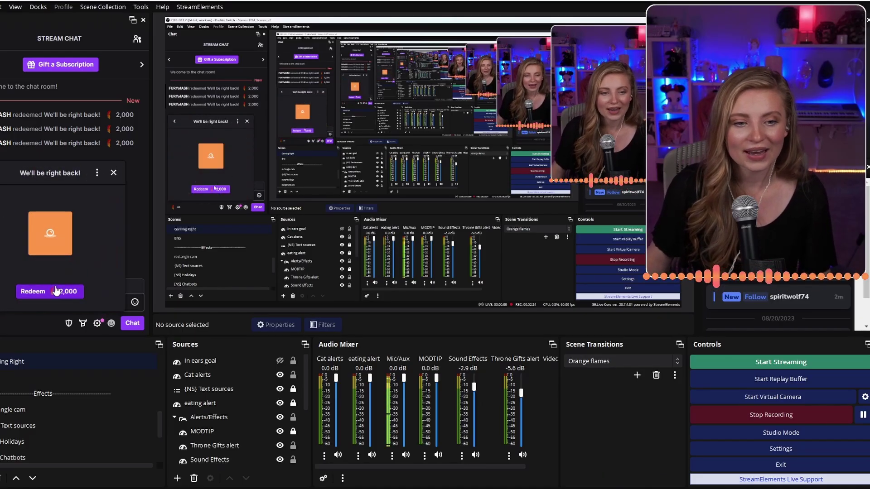